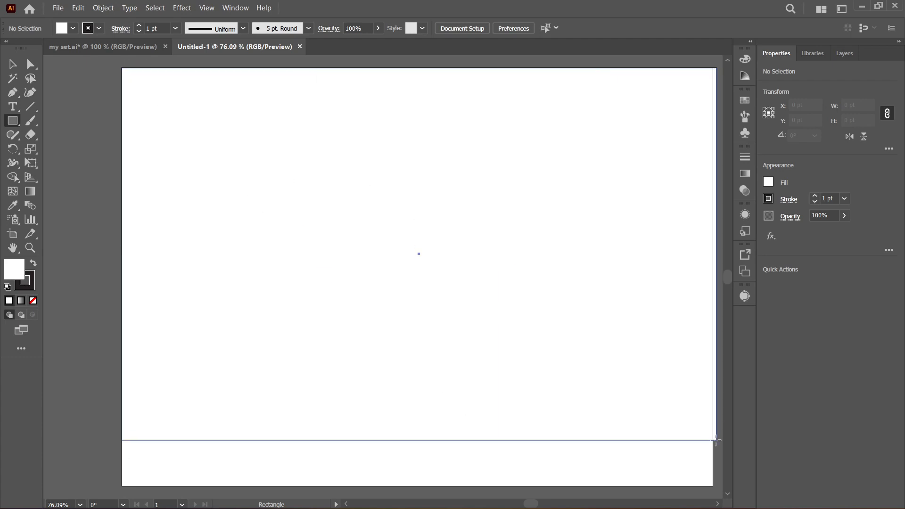
Step: Lock the artboard-sized background rectangle, paste the two reference business cards, and stack them at the artboard's upper-left corner
key(ctrl+2)
click(845, 53)
key(ctrl+v)
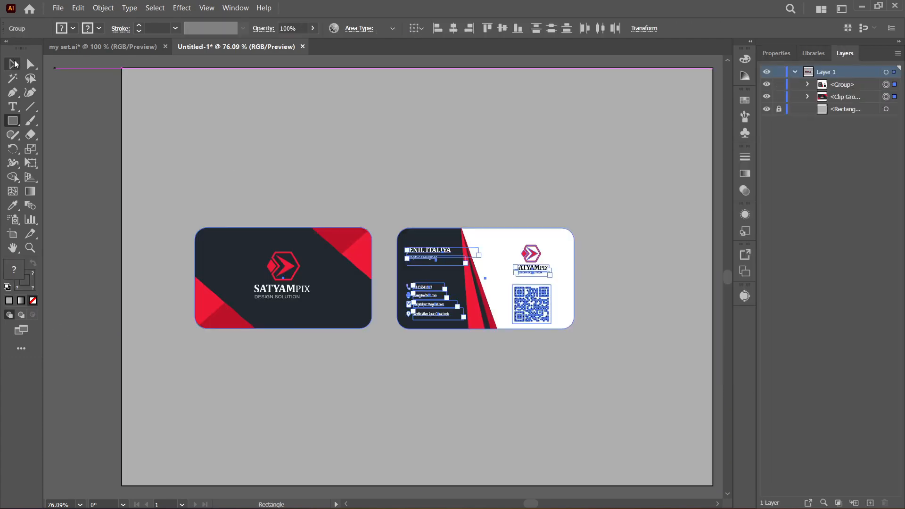
drag(282, 276, 218, 125)
drag(485, 277, 176, 239)
Step: Draw a 3.5 in by 2 in rectangle in the empty area beside the reference cards
click(13, 120)
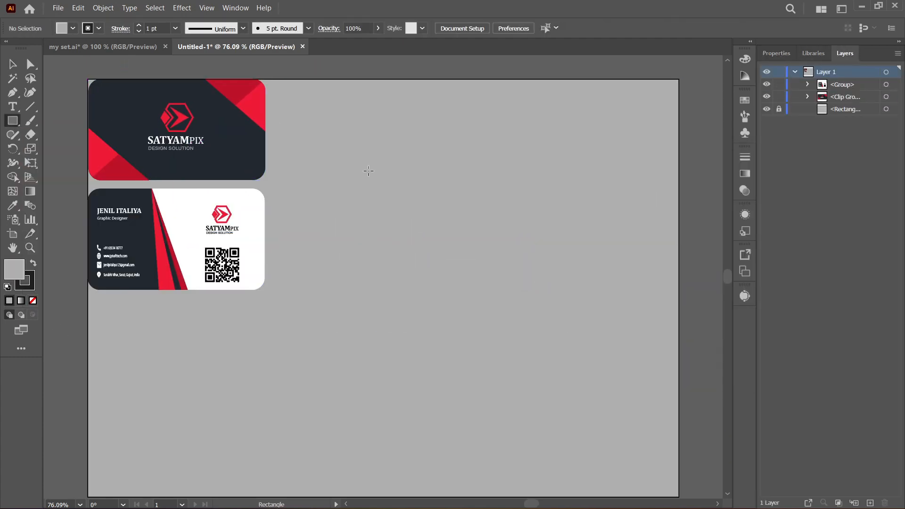
click(461, 218)
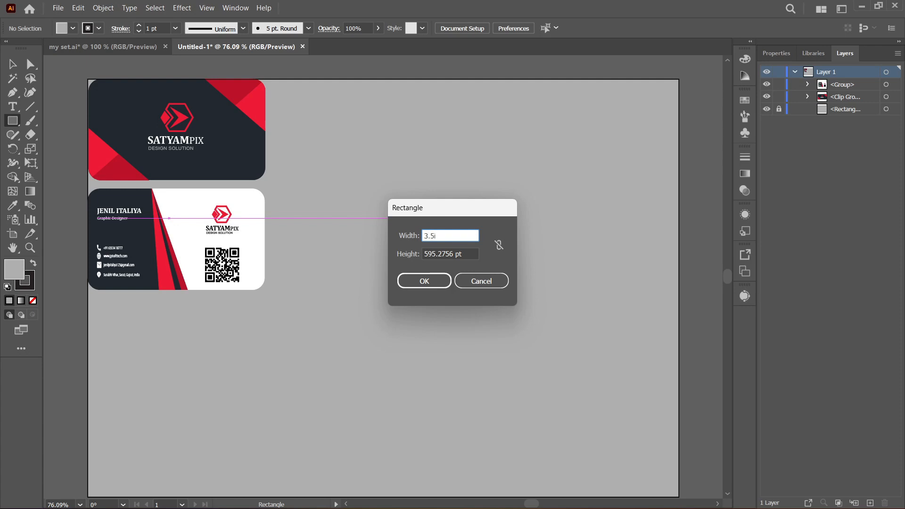
click(442, 281)
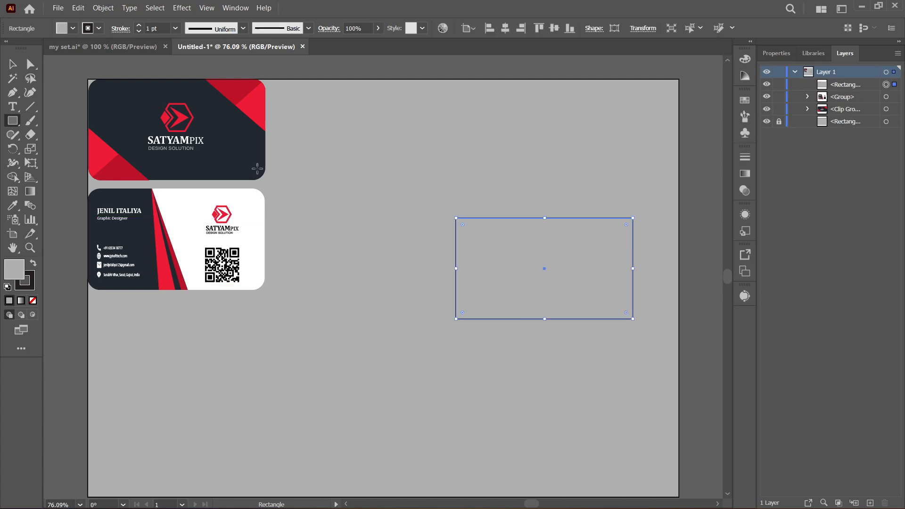
Step: Give the new rectangle a white FFFFFF fill and no stroke
click(33, 264)
click(32, 301)
double_click(14, 269)
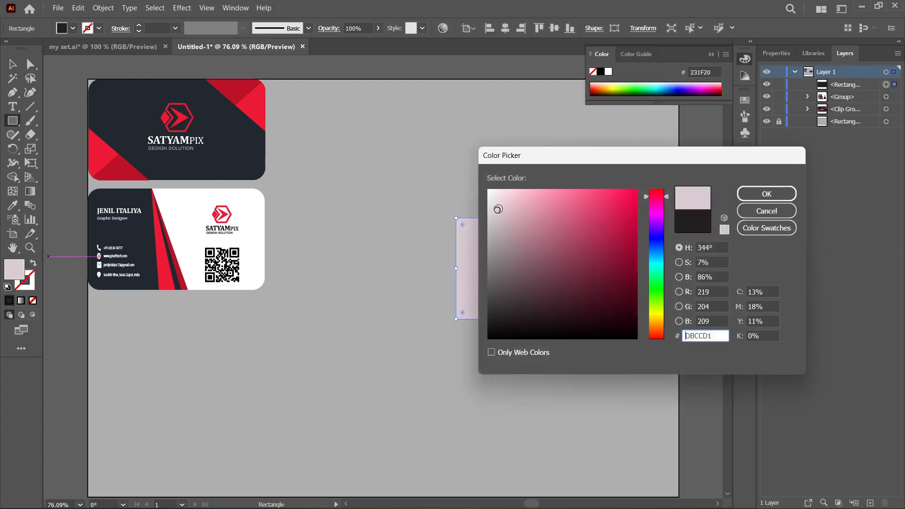
drag(509, 222, 468, 229)
click(766, 193)
double_click(14, 269)
text(ffffff)
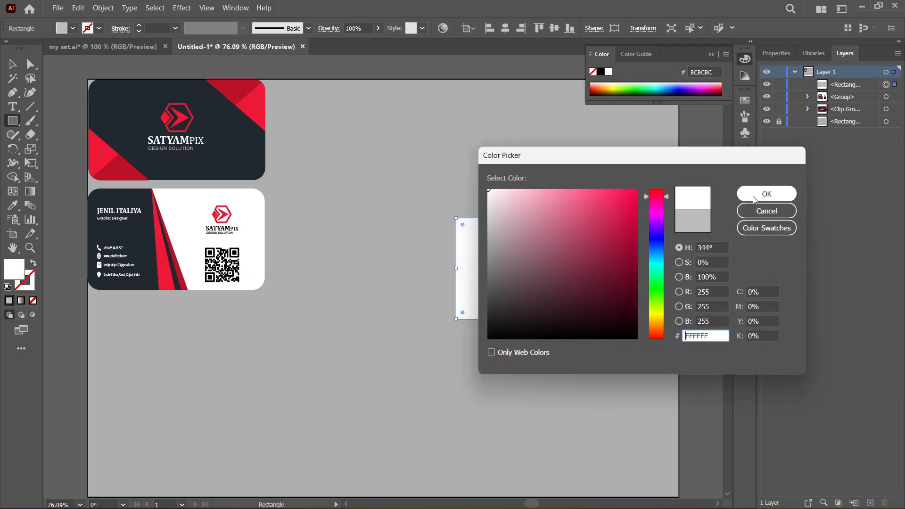
click(767, 193)
Step: Copy the white rectangle below the original and add a 10 pt offset path around the upper one
alt+drag(543, 272, 392, 406)
drag(544, 269, 428, 269)
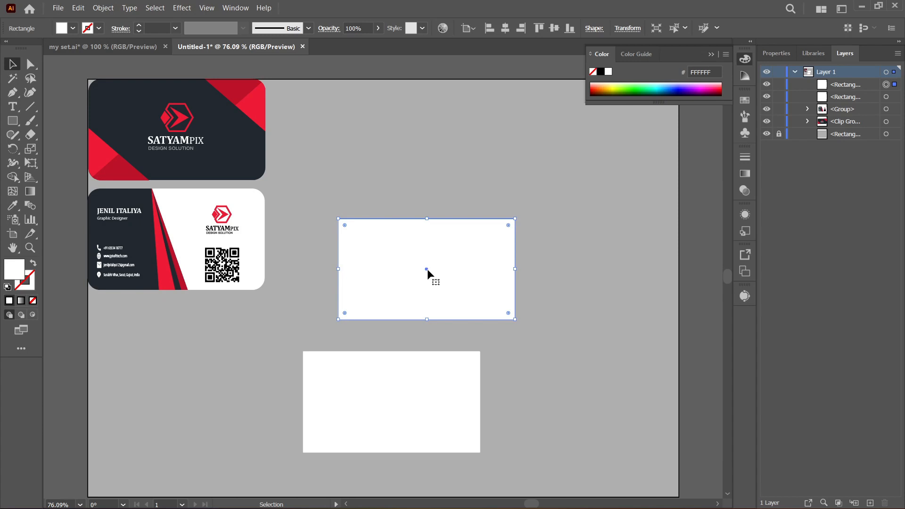
click(775, 54)
click(789, 335)
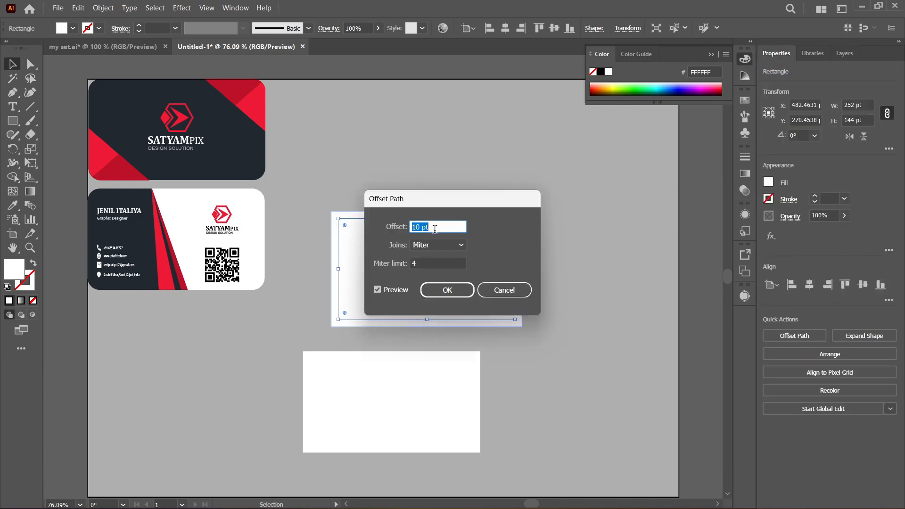
click(438, 294)
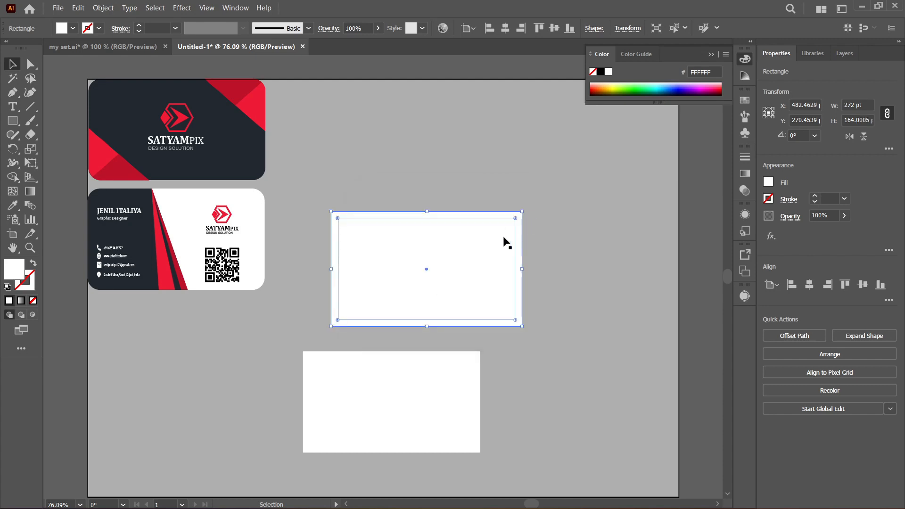
Step: Change the upper card's inner rectangle to no fill with a 111010 stroke, and lock it
click(844, 54)
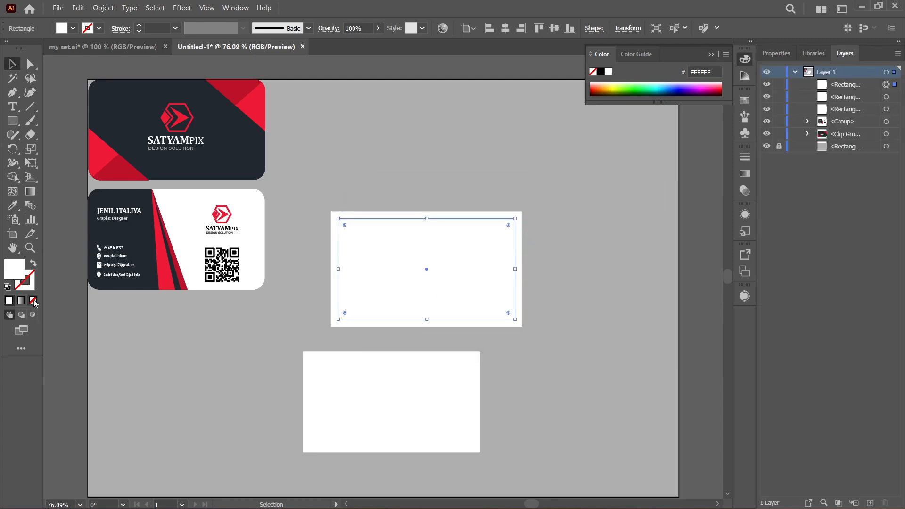
click(32, 263)
double_click(24, 281)
text(111010)
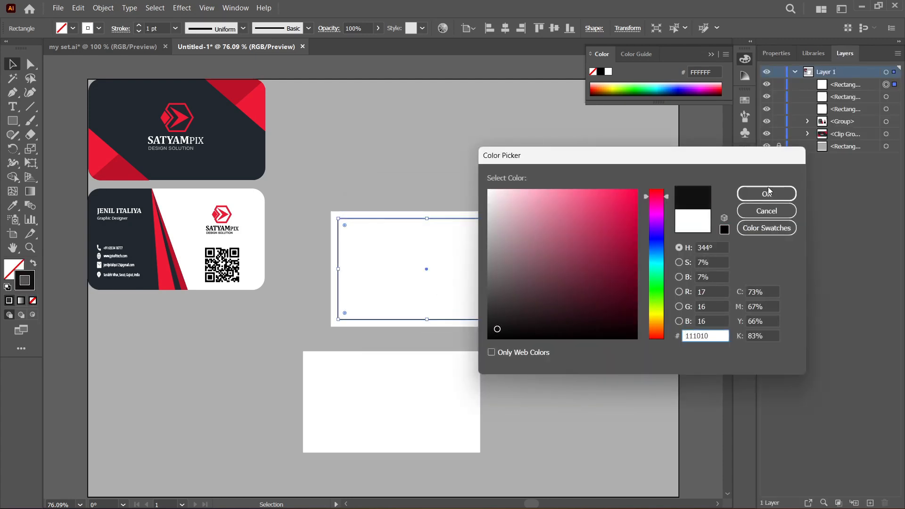
key(Return)
click(779, 85)
Step: Add a 10 pt offset path with miter joins around the lower white rectangle
click(443, 363)
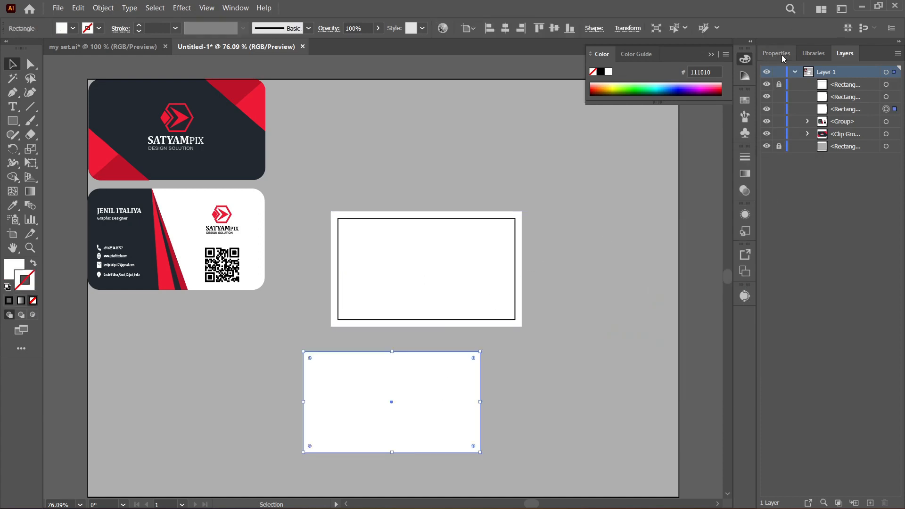
click(782, 54)
click(796, 336)
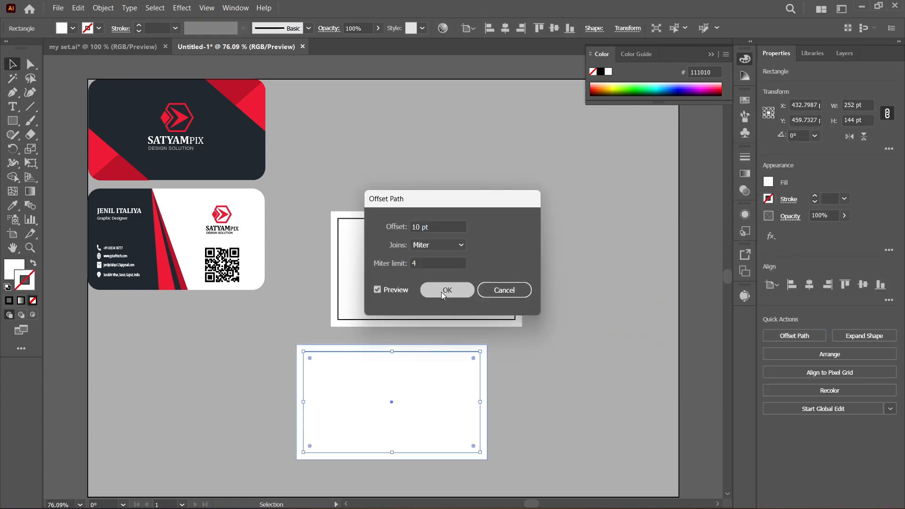
click(441, 293)
Step: Change the lower card's inner rectangle to no fill with a 070304 stroke, and lock it
key(shift+x)
double_click(25, 281)
click(572, 333)
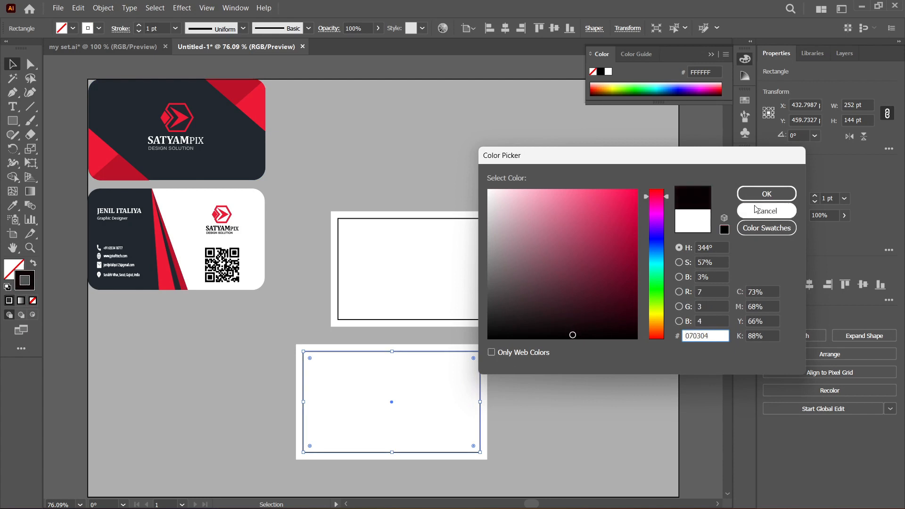
click(765, 192)
click(844, 53)
click(778, 109)
Step: Round the corners of the upper card's outer white rectangle slightly
scroll(584, 259, left, 3)
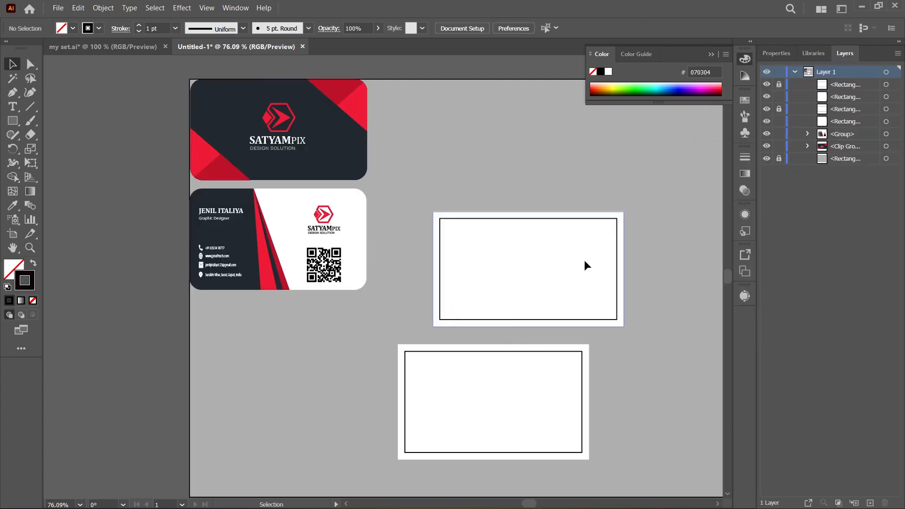
scroll(584, 259, up, 1)
click(621, 257)
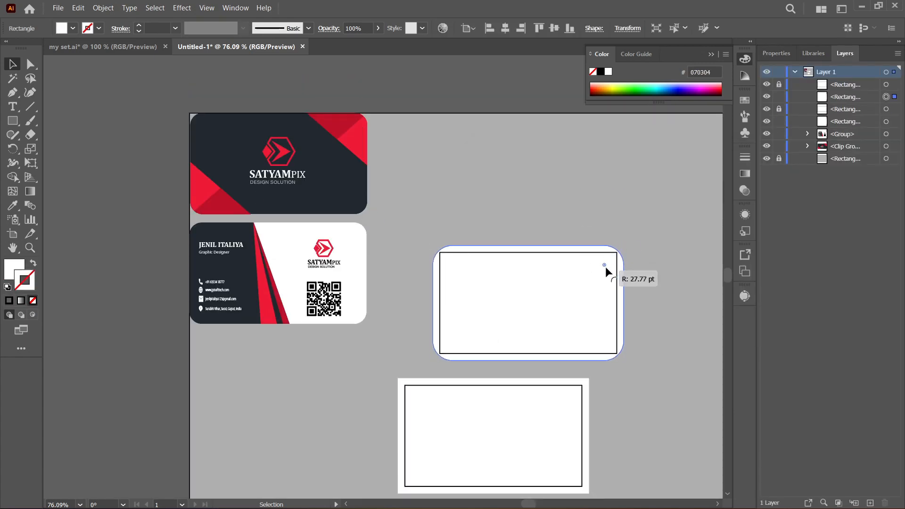
drag(605, 267, 608, 256)
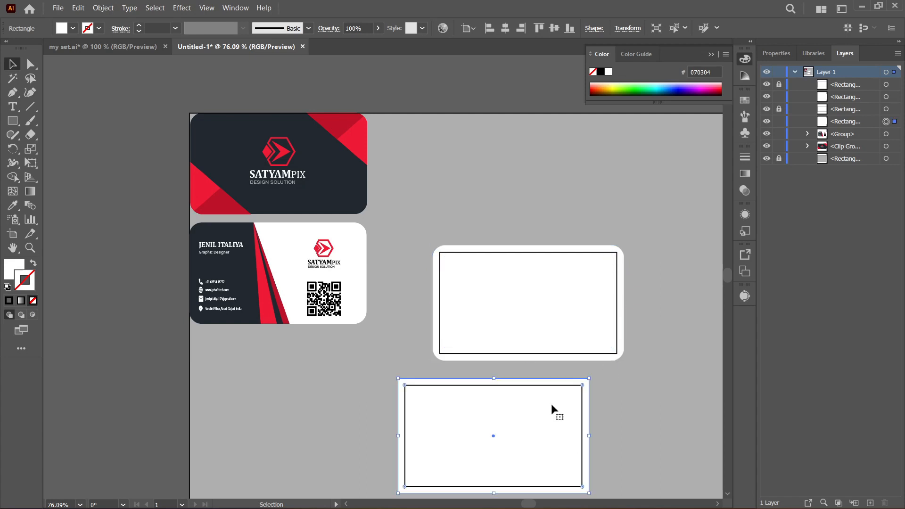
Step: Replace the square-cornered lower card with a copy of the rounded card, and lock both inner outlines
key(Delete)
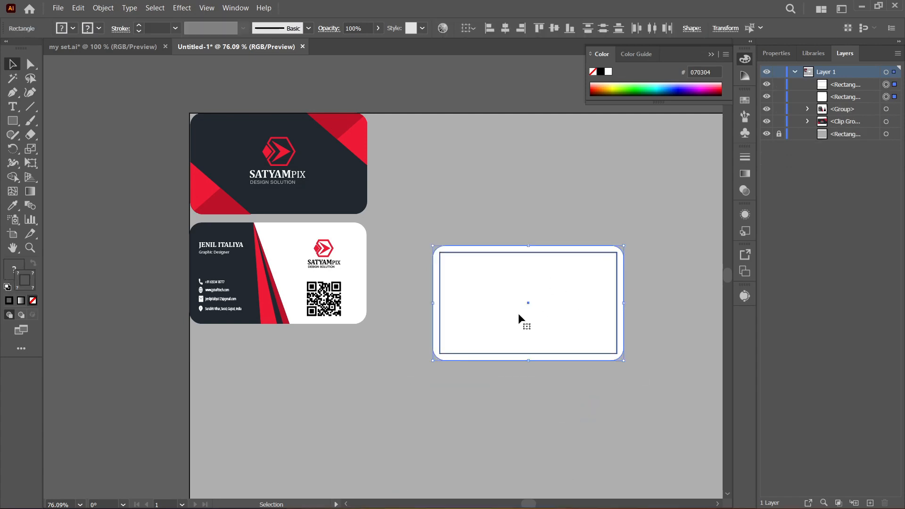
drag(518, 313, 391, 440)
shift+click(495, 418)
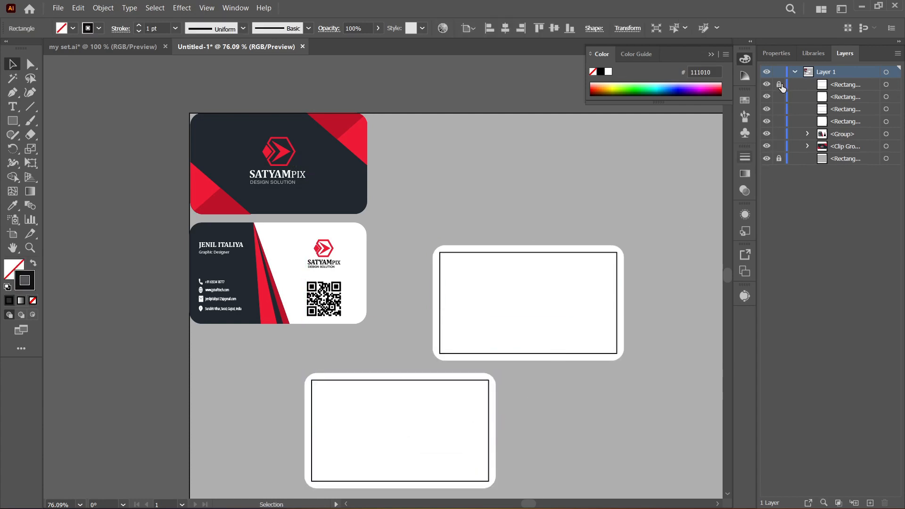
click(779, 109)
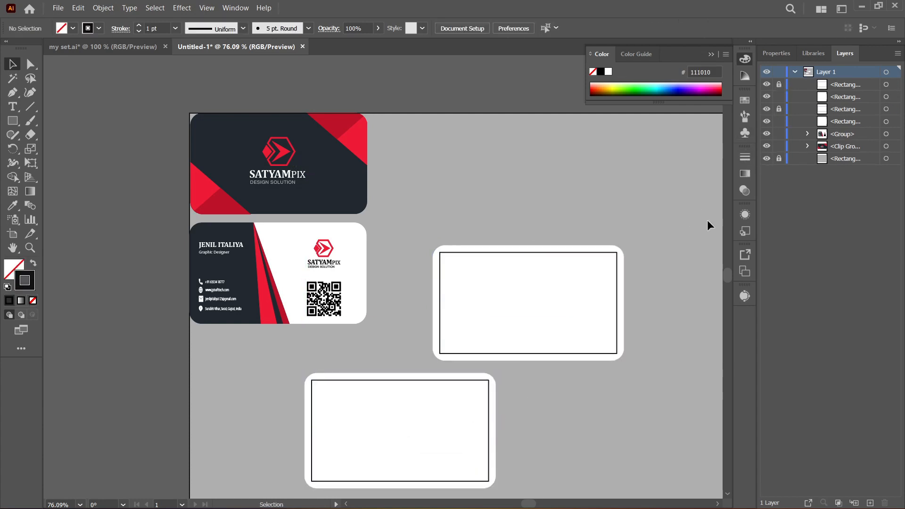
scroll(555, 361, down, 4)
scroll(555, 362, up, 1)
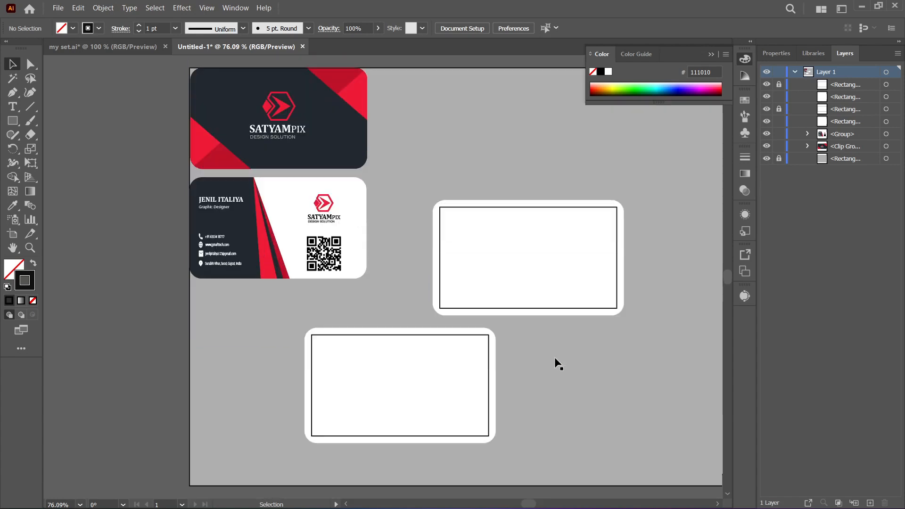
scroll(554, 357, down, 3)
click(571, 258)
double_click(14, 269)
click(552, 256)
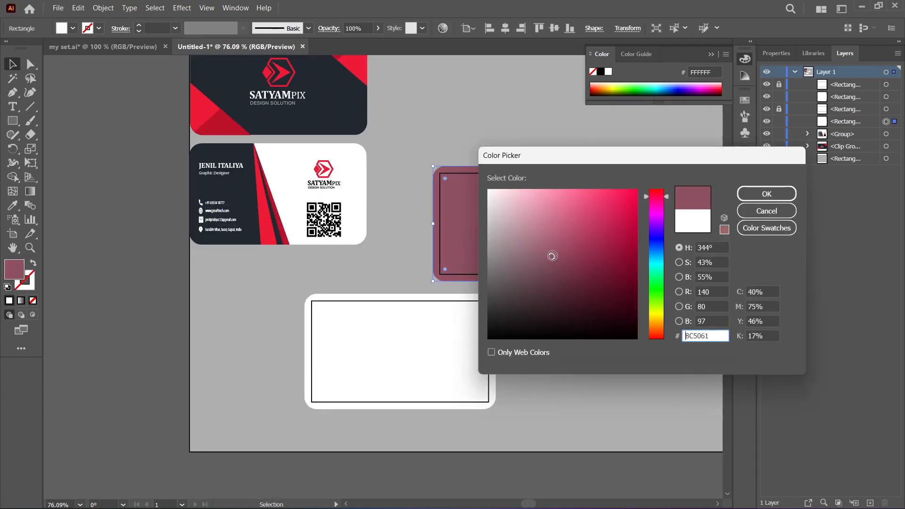
drag(656, 208, 656, 255)
click(656, 288)
click(487, 303)
click(565, 316)
drag(657, 288, 666, 218)
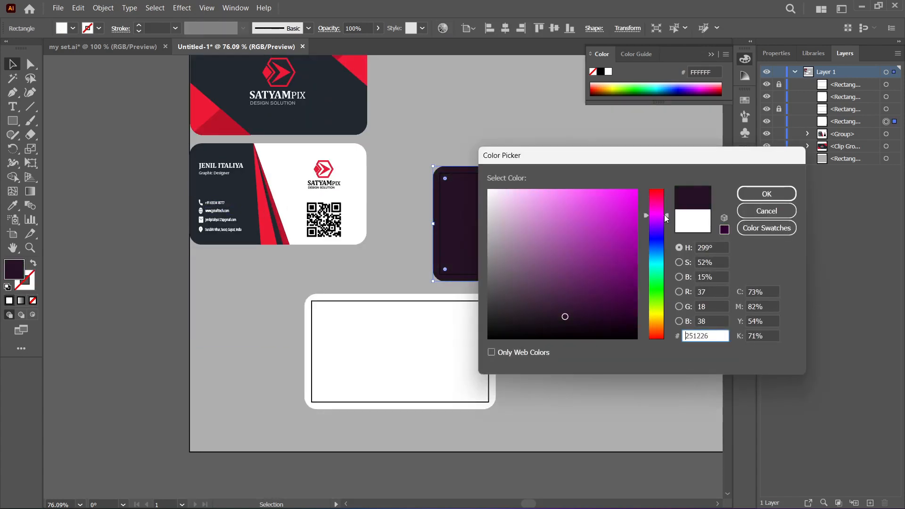
click(767, 211)
Step: Fill the upper card's rounded rectangle with the dark 202830 sampled from the reference card, and place a copy of it above
key(i)
click(311, 130)
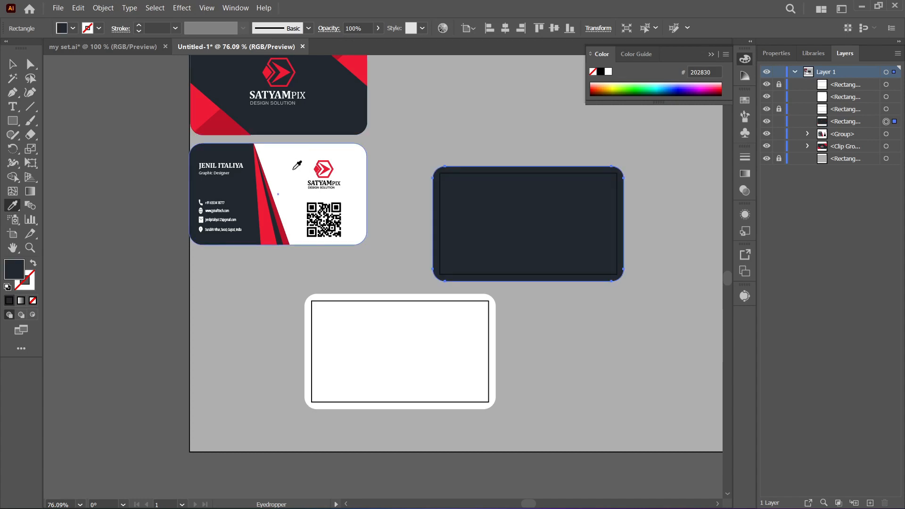
drag(529, 225, 513, 90)
scroll(541, 214, up, 3)
scroll(541, 215, right, 3)
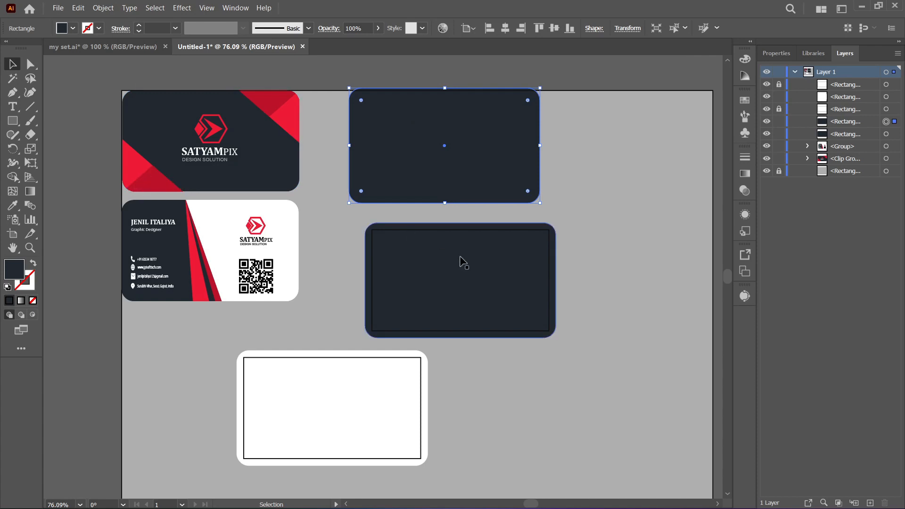
Step: Create a triangle with the Star tool, using radii of 25 pt and 50 pt
click(14, 123)
click(60, 179)
click(341, 260)
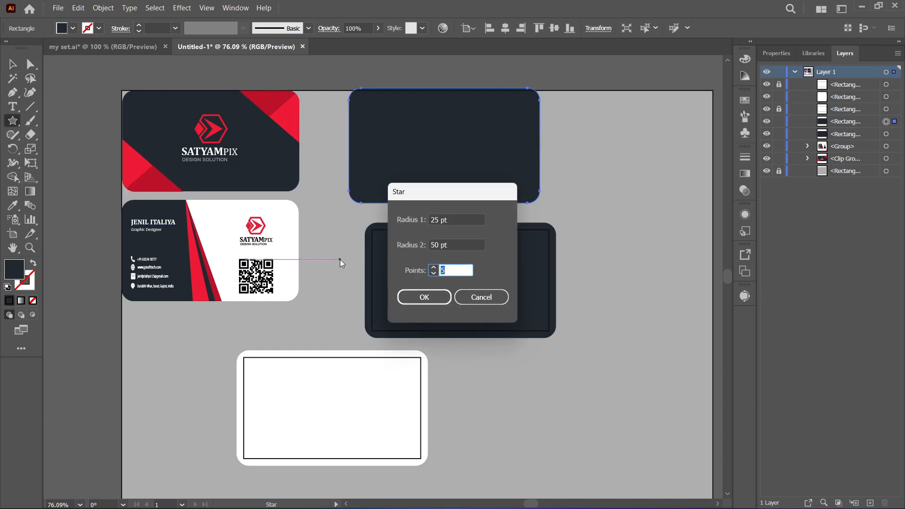
click(430, 297)
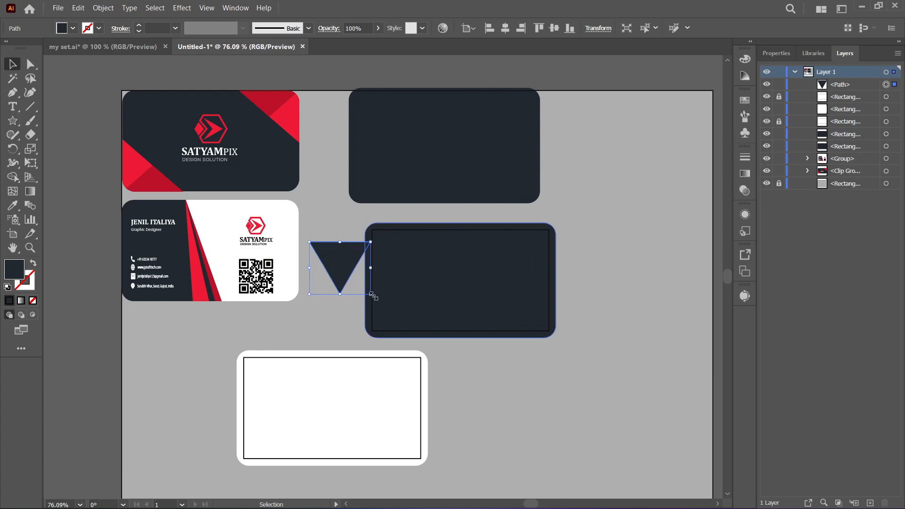
Step: Fill the triangle with the reference card's bright red, then enlarge and rotate it over the outlined dark card's upper-right corner
drag(373, 296, 608, 245)
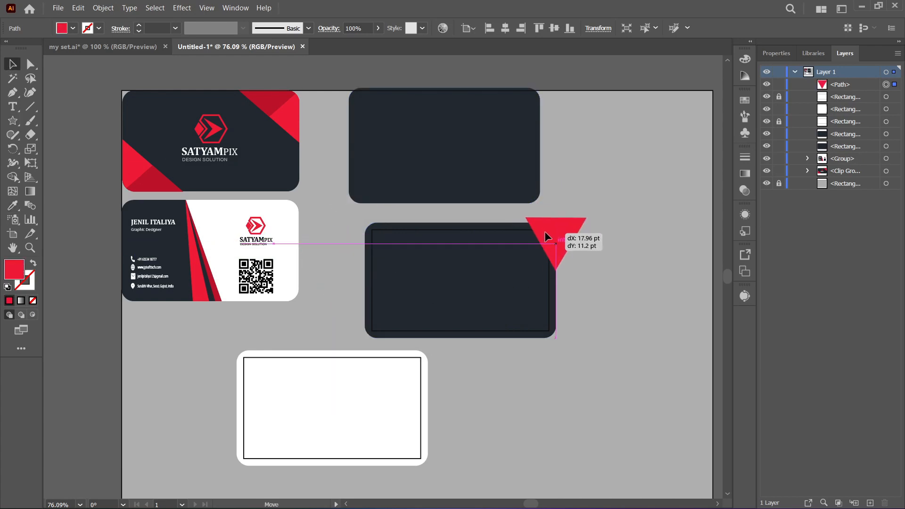
drag(547, 235, 575, 259)
click(303, 154)
key(ctrl+z)
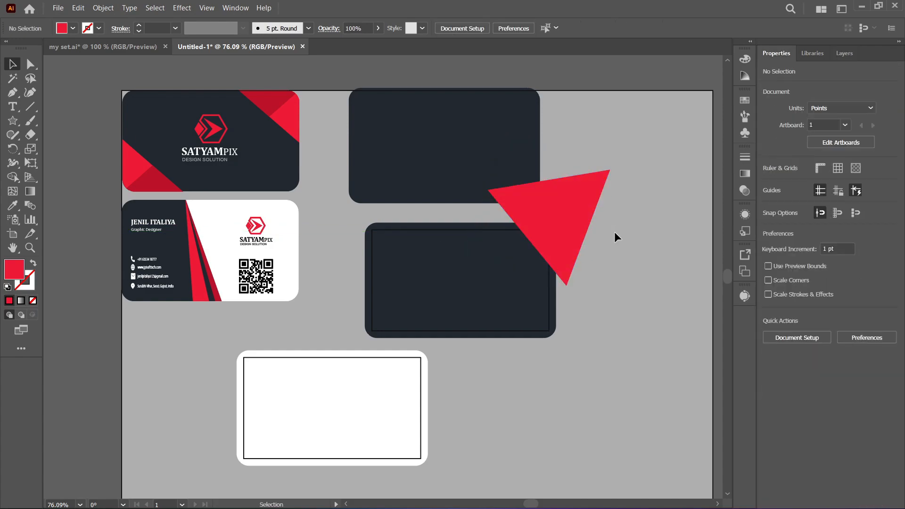
Step: Form a two-tone accent of bright and darker red triangles at the dark card's upper-right corner, with 38% opacity
click(566, 222)
double_click(14, 269)
click(768, 192)
drag(595, 117, 570, 161)
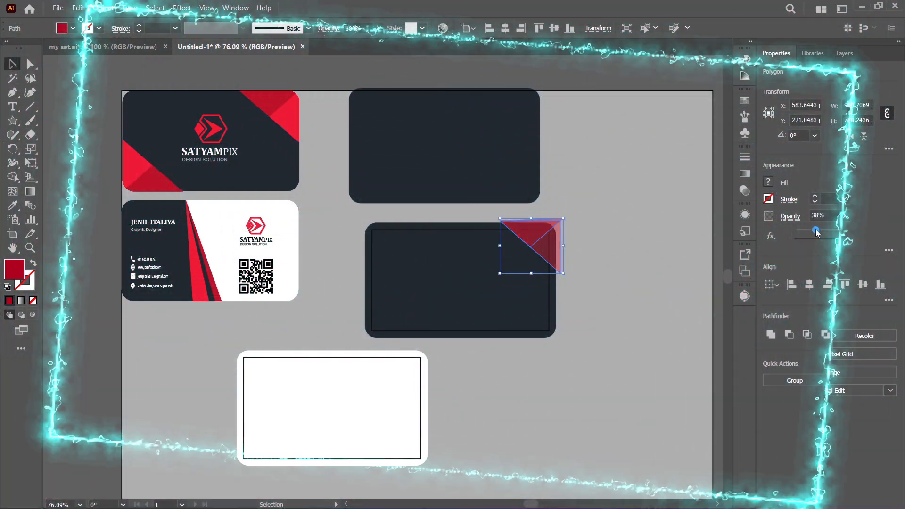
Step: Copy the two-tone accent to the dark card's lower-left corner, flip it to fit that corner, and raise its opacity
drag(542, 244, 406, 310)
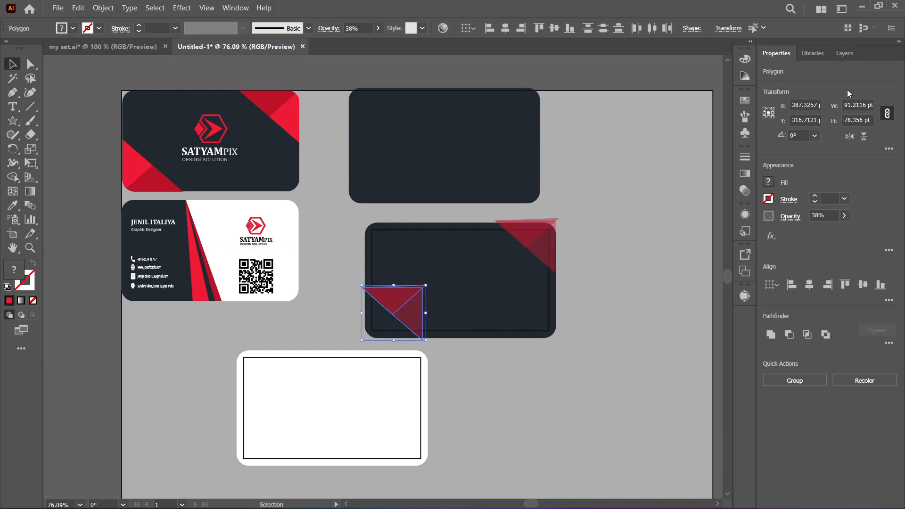
click(864, 137)
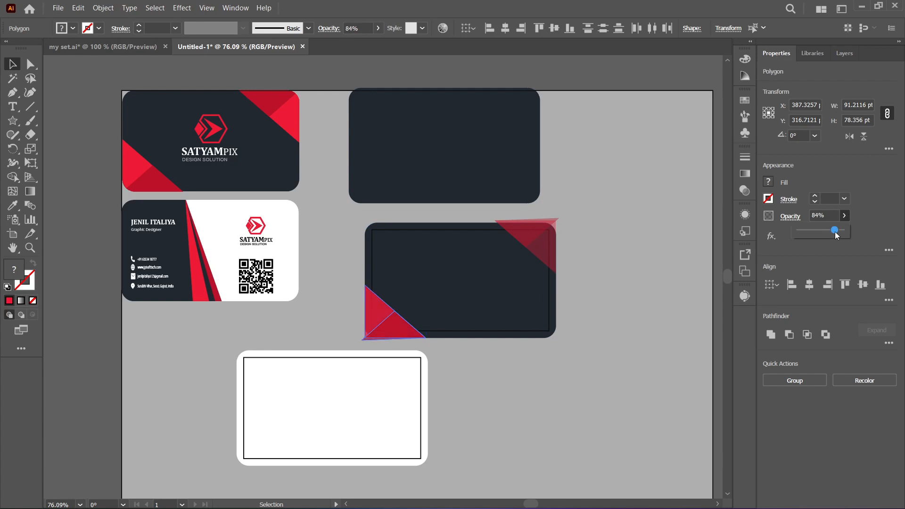
click(619, 282)
click(547, 283)
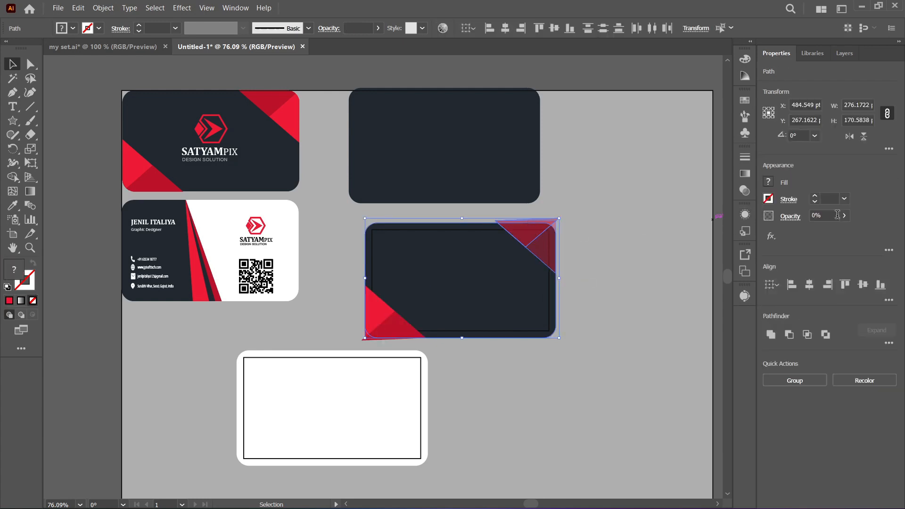
drag(841, 231, 832, 233)
key(ctrl+z)
Step: Make both red triangles at the dark card's upper-right corner fully opaque
click(532, 250)
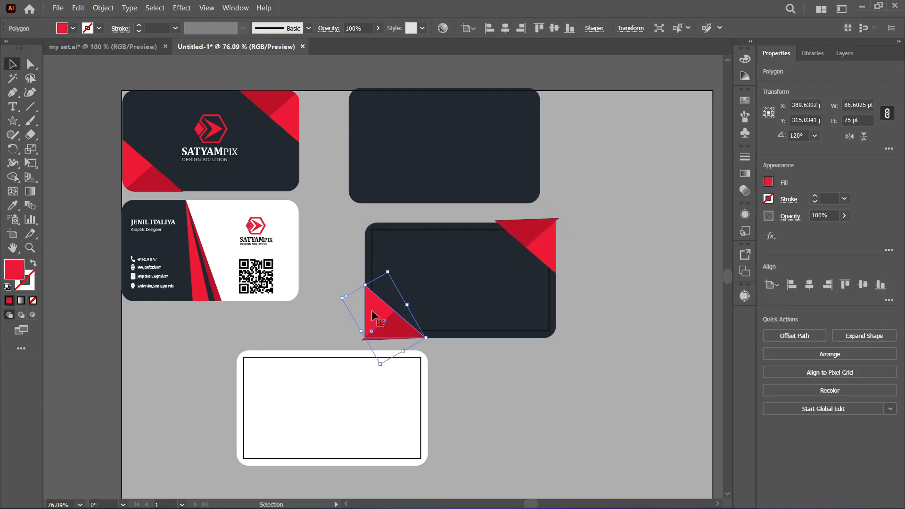
click(353, 321)
click(550, 261)
click(627, 252)
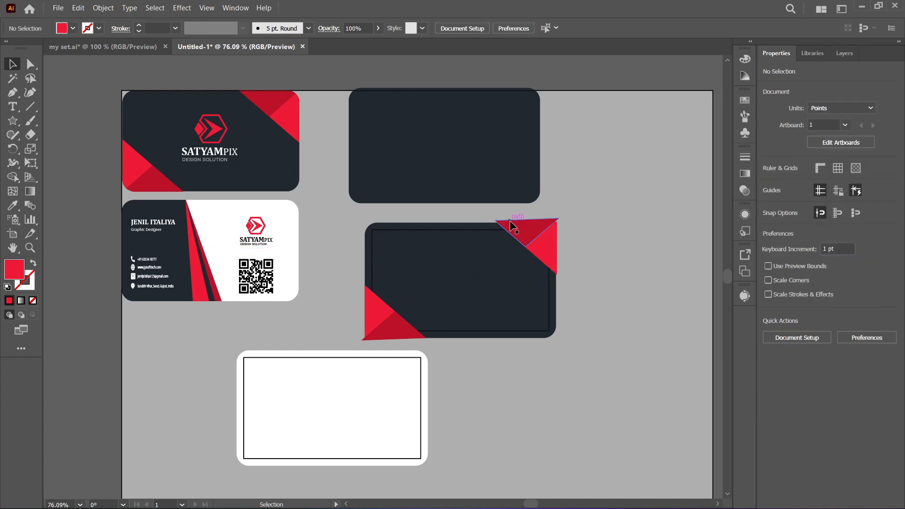
Step: Bring the spare dark rounded rectangle to the front and align it over the outlined dark card with its red corner accents
scroll(519, 232, up, 3)
scroll(485, 330, down, 3)
scroll(491, 285, up, 1)
drag(460, 175, 497, 203)
right_click(497, 203)
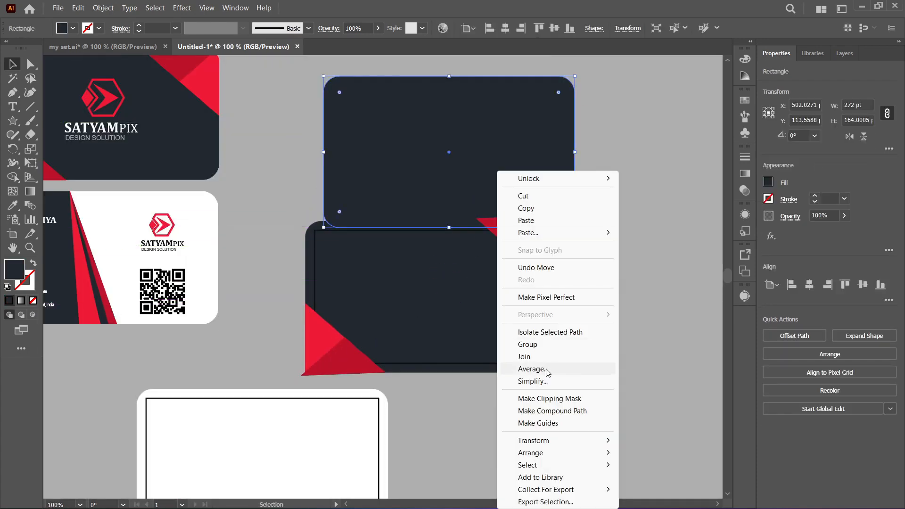
mouse_move(589, 453)
click(698, 396)
drag(448, 152, 431, 302)
click(605, 327)
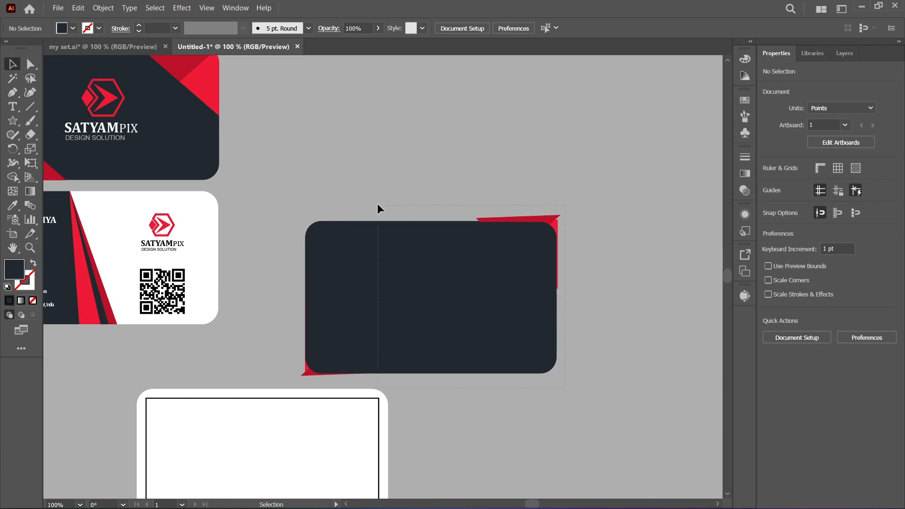
Step: Make a clipping mask from the dark rounded rectangle to trim the red accents to the card's rounded corners
drag(377, 208, 329, 213)
click(103, 8)
mouse_move(156, 431)
click(279, 433)
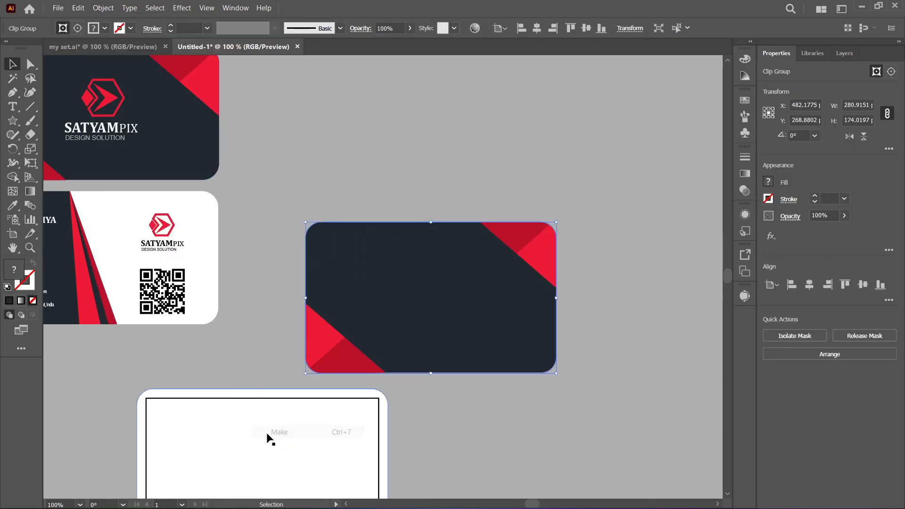
click(499, 423)
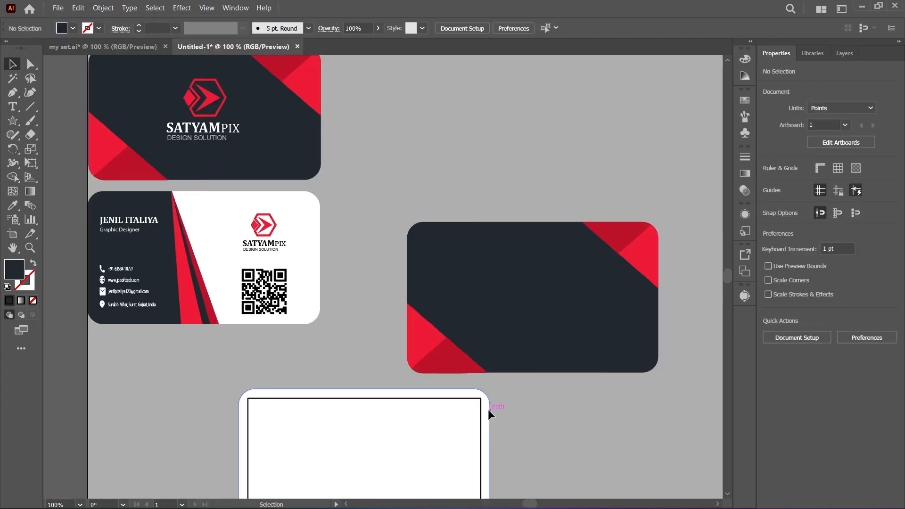
Step: Adjust the positions of the red corner accents inside the dark card's clip group
double_click(445, 365)
drag(445, 366, 443, 368)
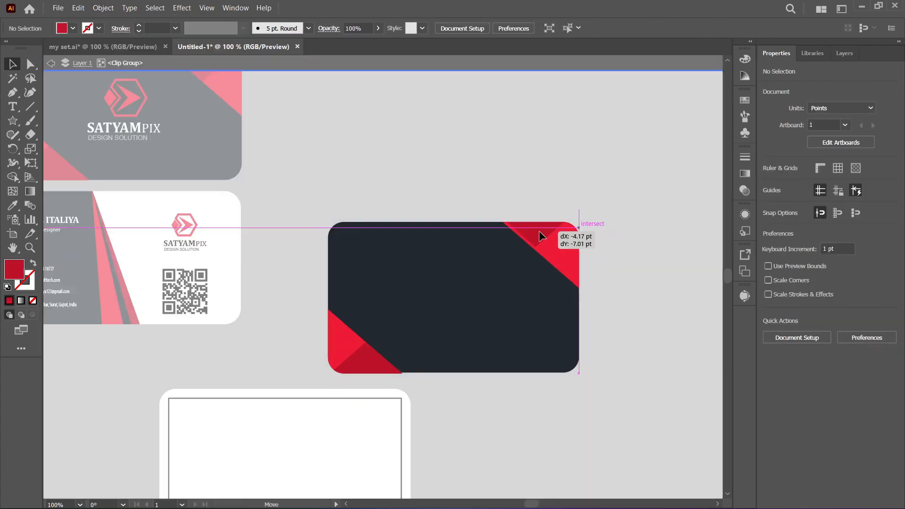
drag(538, 230, 556, 233)
key(Escape)
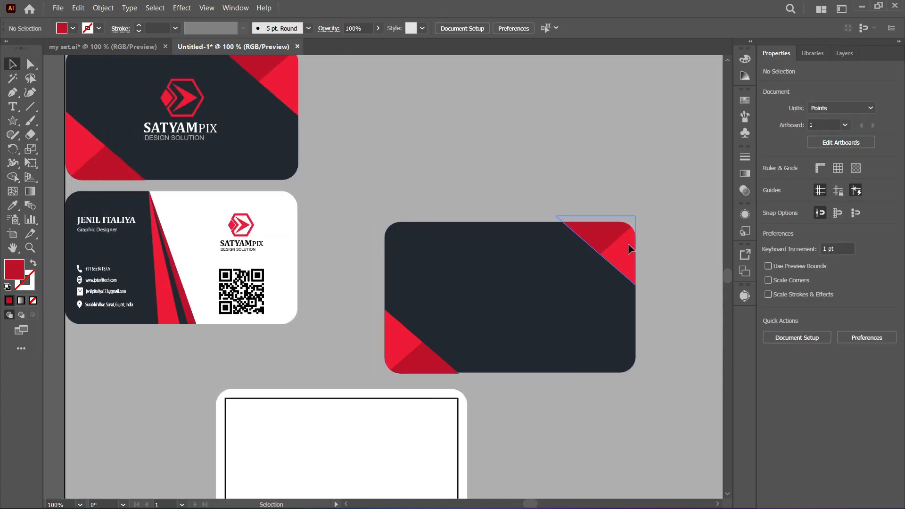
Step: Position the red triangle inside the hexagon outline, and group the logo's arrowhead, diamond and notched hexagon
drag(404, 180, 473, 182)
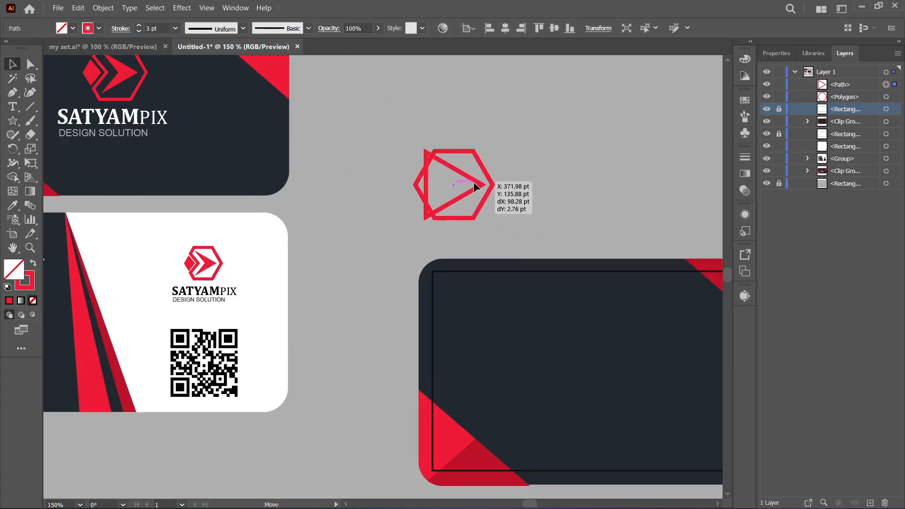
drag(473, 182, 473, 182)
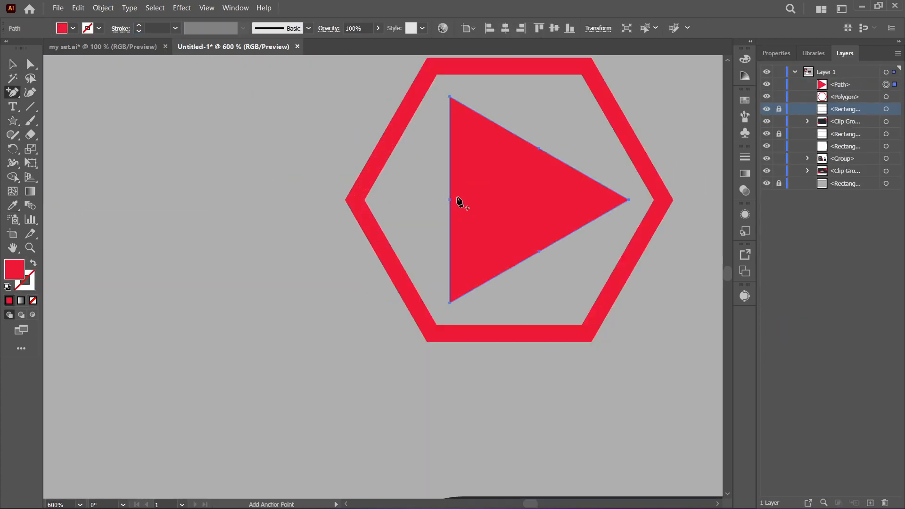
key(ctrl+a)
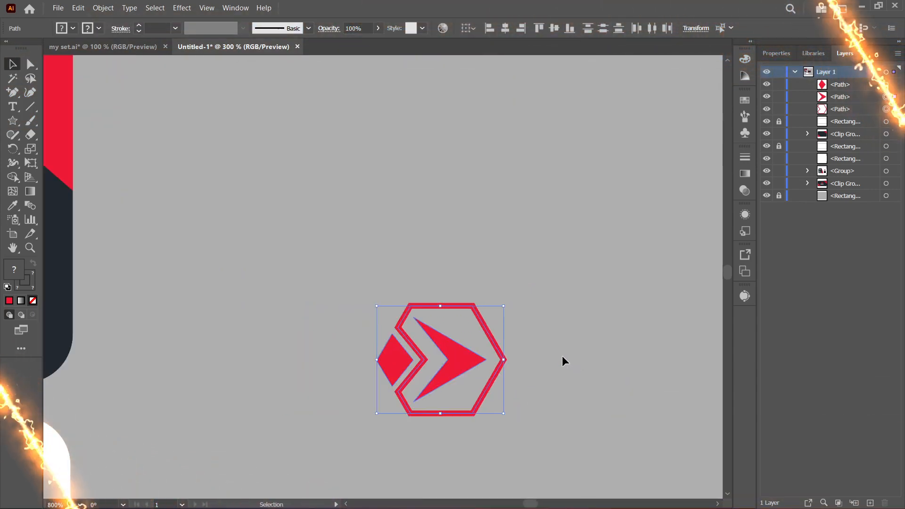
click(562, 355)
drag(456, 349, 374, 287)
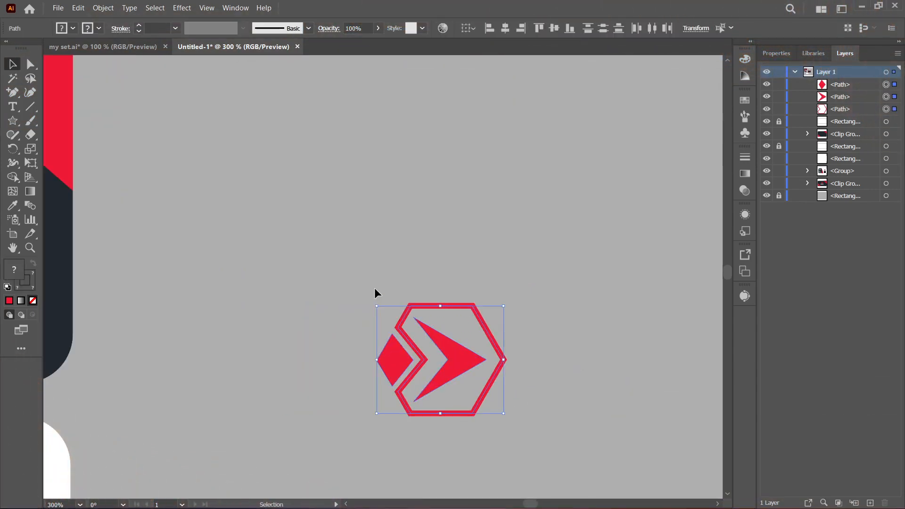
click(78, 8)
click(109, 81)
key(ctrl+shift+a)
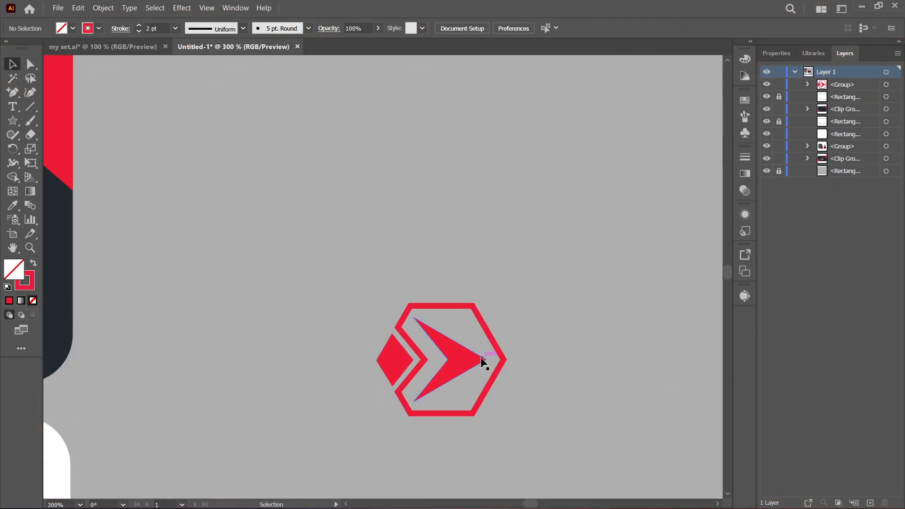
Step: Move the grouped logo mark onto the dark card, horizontally centred and slightly above its middle
click(483, 361)
key(ctrl+minus)
scroll(482, 358, down, 3)
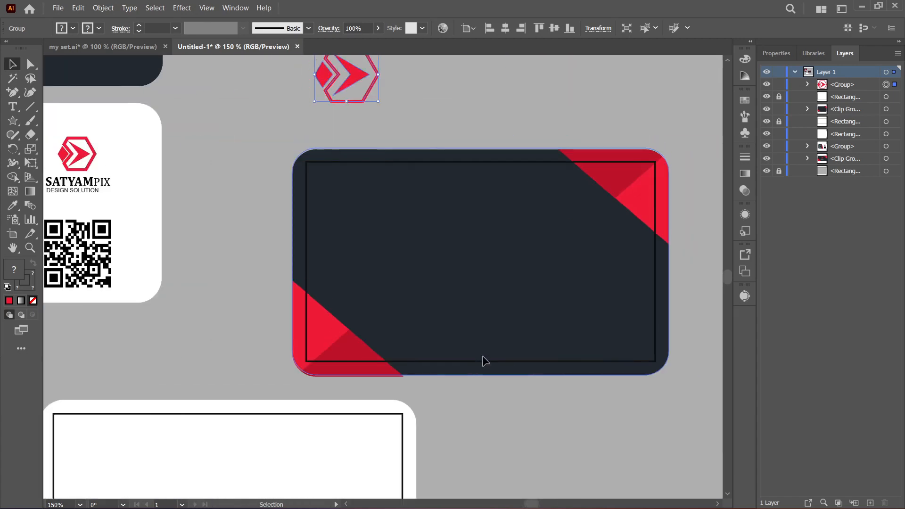
scroll(485, 361, up, 1)
drag(361, 103, 479, 262)
shift+click(478, 191)
click(691, 302)
Step: Add the text SATYAMPIX in a text box directly below the logo mark on the dark card
scroll(344, 292, down, 1)
key(t)
drag(386, 296, 465, 312)
text(SATYAMPIX)
Step: Format the SATYAMPIX text in Britannic Bold at 17 pt with a white fill
click(777, 53)
click(818, 313)
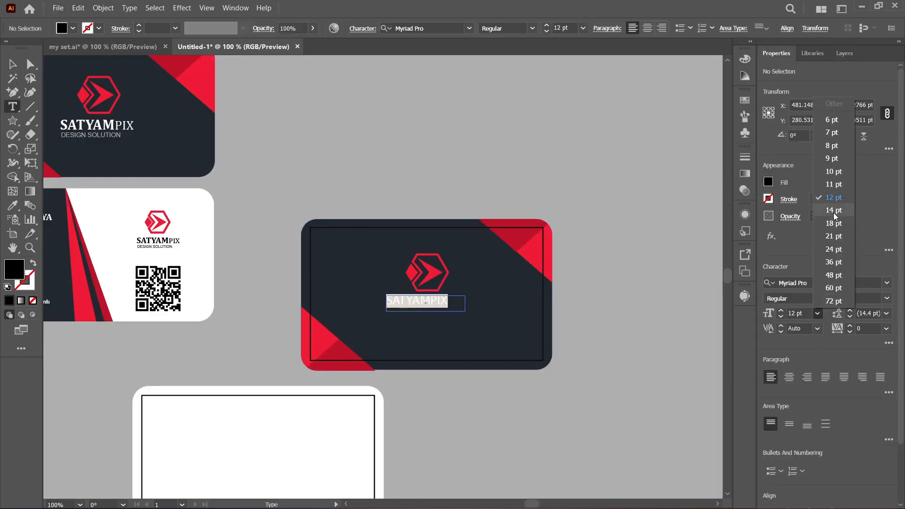
text(16)
click(816, 283)
text(Brit)
key(Return)
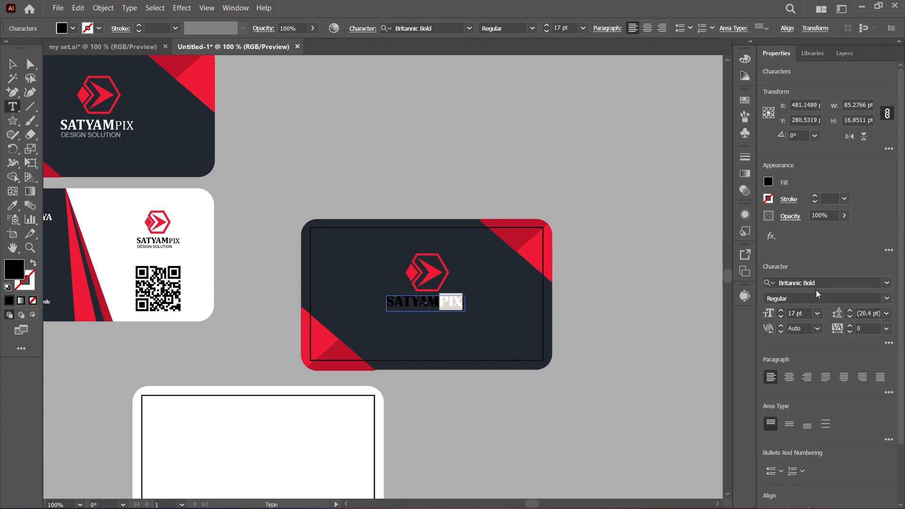
double_click(14, 269)
click(768, 193)
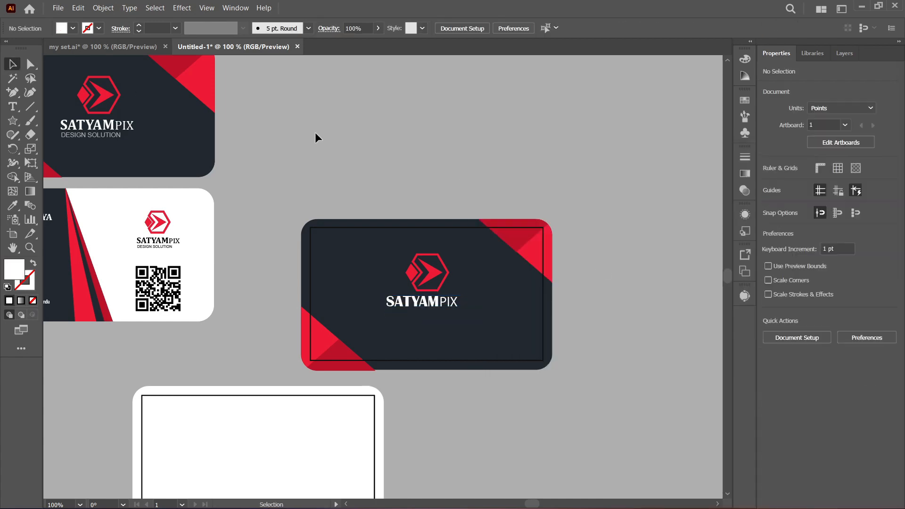
Step: Change the font of the SATYAMPIX text to Century Schoolbook
drag(386, 301, 460, 301)
click(816, 283)
text(Century S)
key(Return)
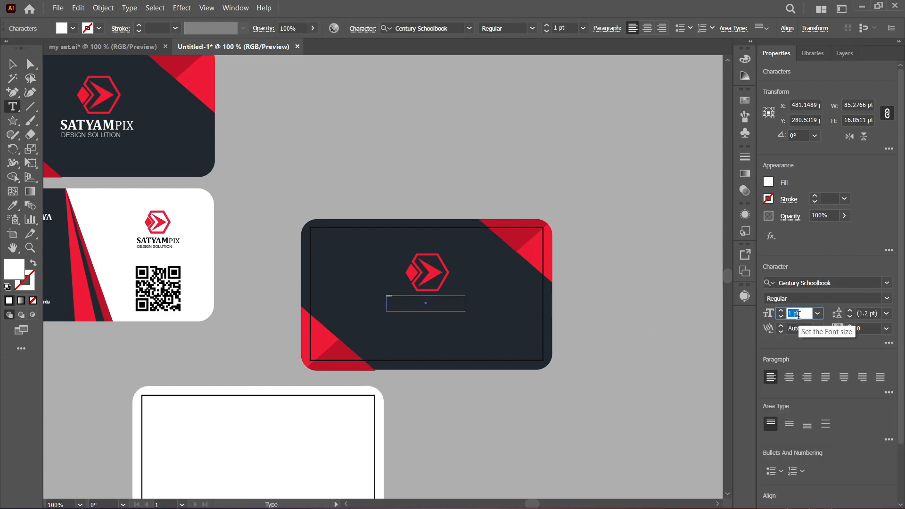
Step: Set SATYAM to 13 pt Bold in white and PIX to 12 pt Regular in light grey
click(796, 315)
mouse_move(442, 301)
mouse_down()
mouse_move(465, 300)
mouse_move(441, 300)
mouse_up()
double_click(14, 269)
click(464, 300)
double_click(14, 268)
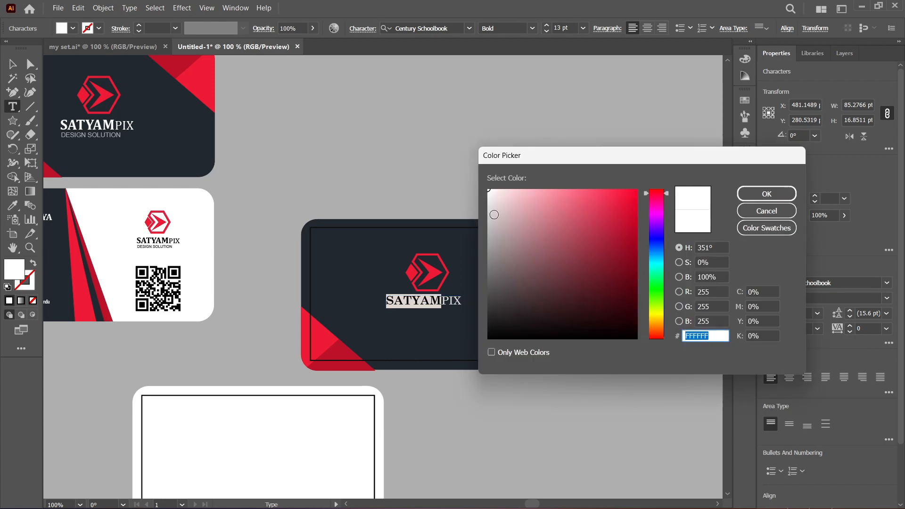
key(Return)
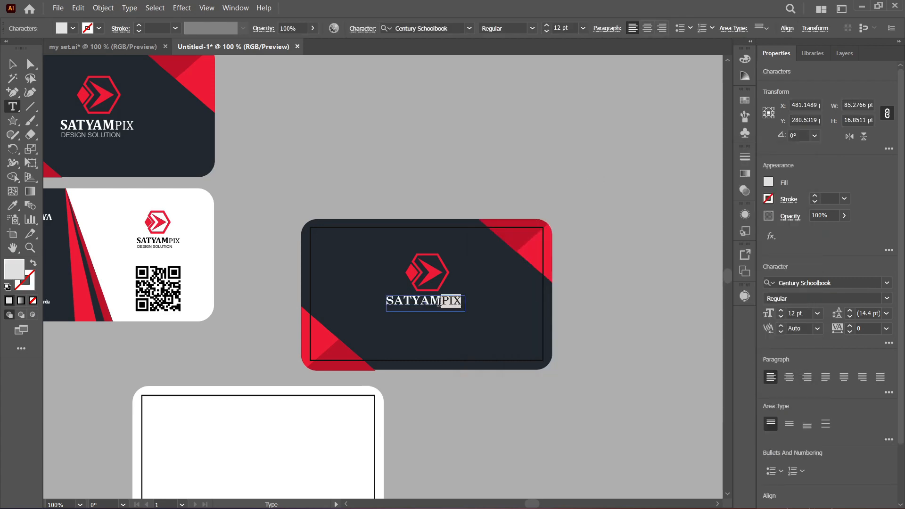
Step: Set the whole SATYAMPIX text in the Elephant font at 14 pt
key(ctrl+a)
click(830, 283)
text(Elephant)
key(Return)
click(781, 310)
click(818, 313)
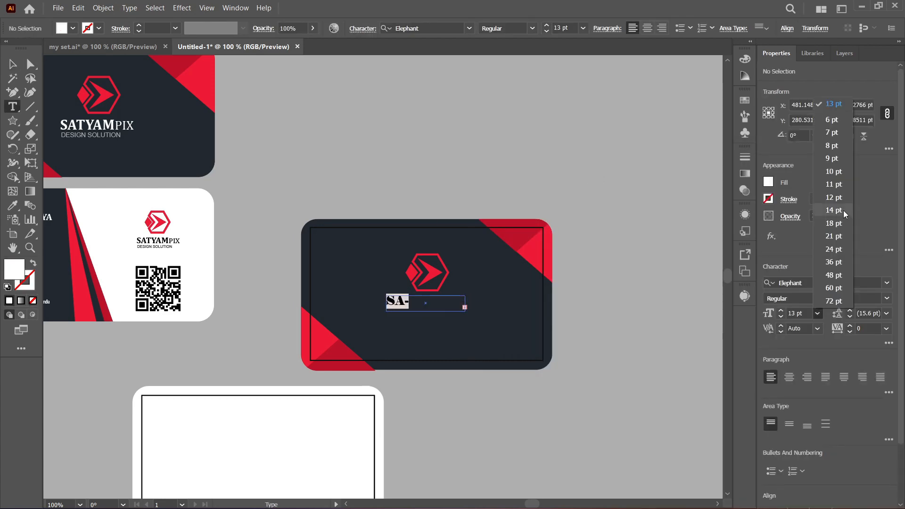
click(834, 210)
key(Escape)
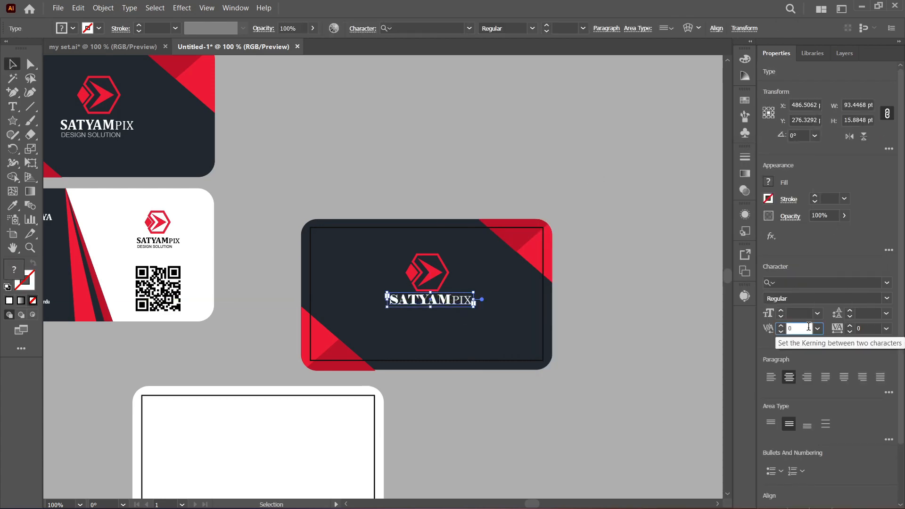
click(863, 328)
Step: Draw a rectangle about 204 by 228 pt over the white card's left part and fill it with the reference card's dark colour
scroll(863, 328, up, 5)
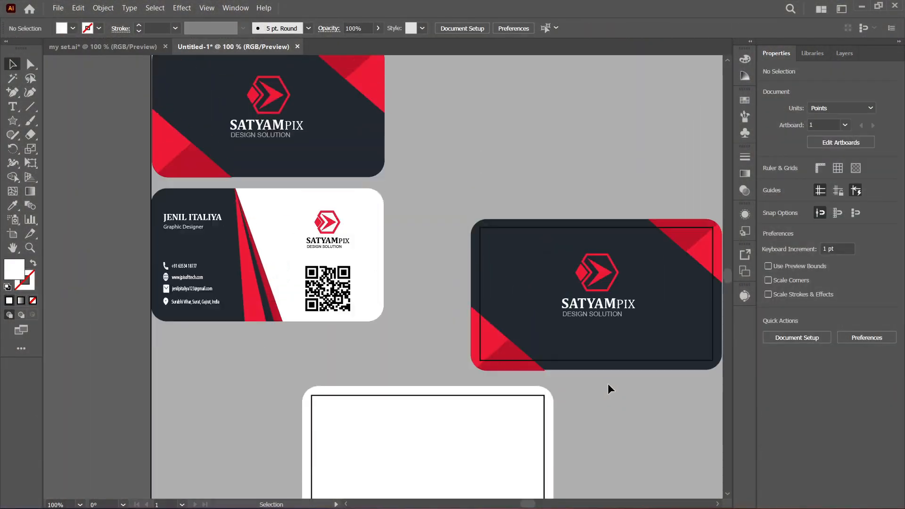
scroll(609, 387, up, 2)
scroll(609, 387, right, 2)
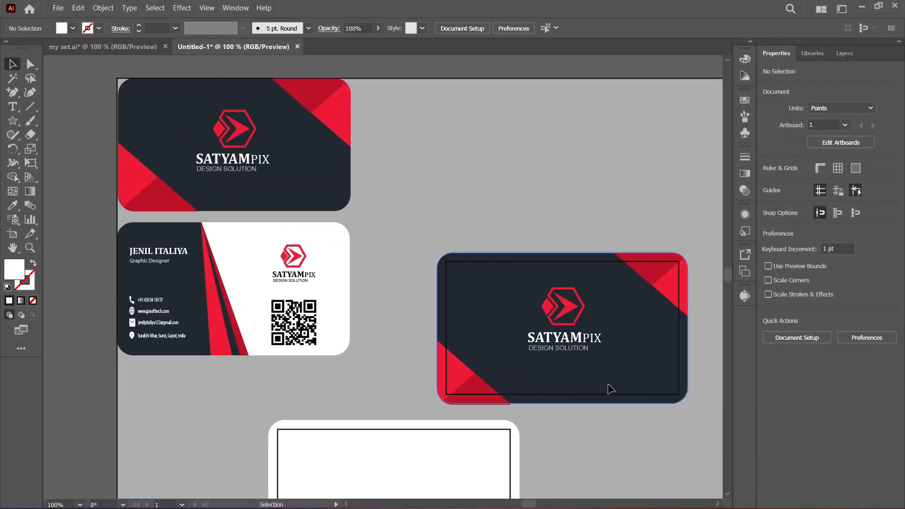
scroll(418, 246, left, 2)
scroll(418, 246, down, 4)
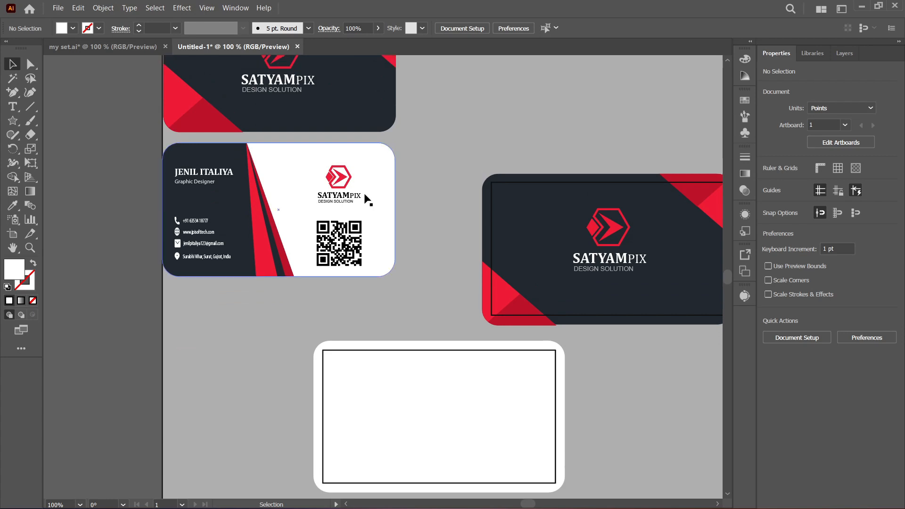
scroll(367, 198, left, 1)
scroll(374, 283, down, 3)
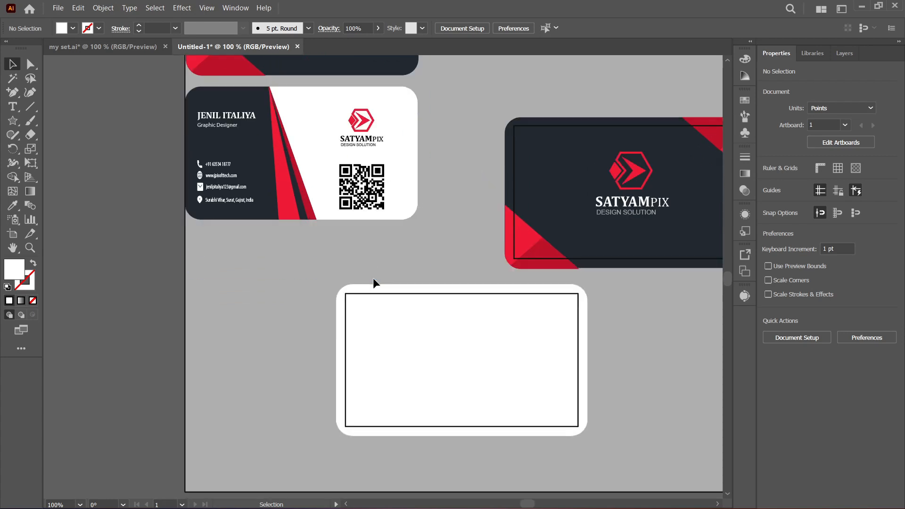
key(m)
drag(302, 248, 490, 458)
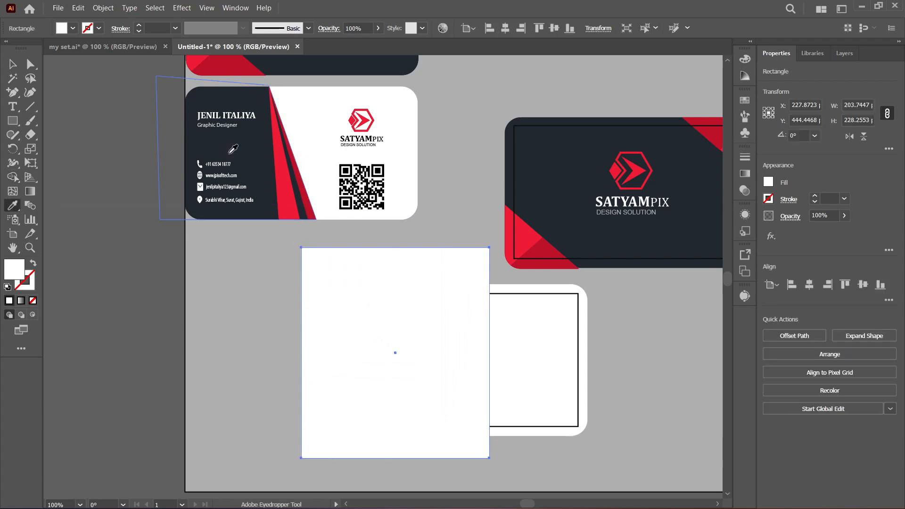
click(230, 152)
Step: Reshape the dark rectangle by its corner points into a panel with a slanted right edge, slightly taller than the white card
key(a)
drag(490, 247, 413, 278)
drag(479, 465, 479, 435)
drag(291, 465, 290, 437)
drag(291, 255, 287, 275)
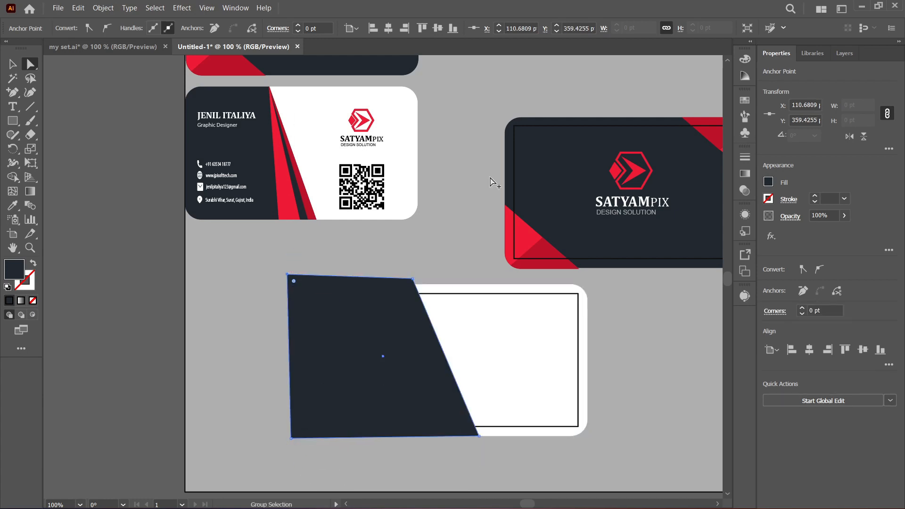
Step: Copy the white rounded card into the empty space above the dark card
click(19, 67)
drag(550, 289, 680, 122)
scroll(666, 113, up, 5)
scroll(479, 323, down, 7)
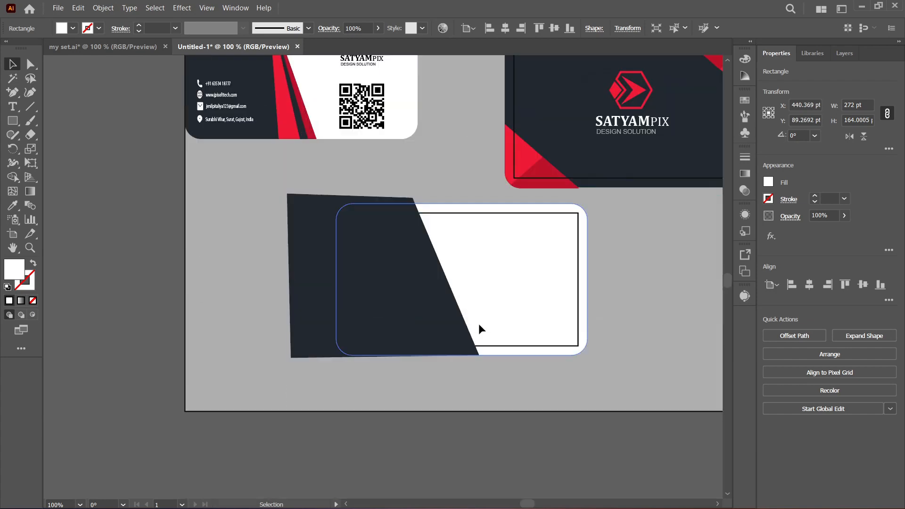
Step: Create a white triangle about 87 by 75 pt beside the dark panel and rotate it to point upward
scroll(479, 323, up, 3)
drag(12, 124, 56, 176)
click(199, 302)
click(416, 296)
key(v)
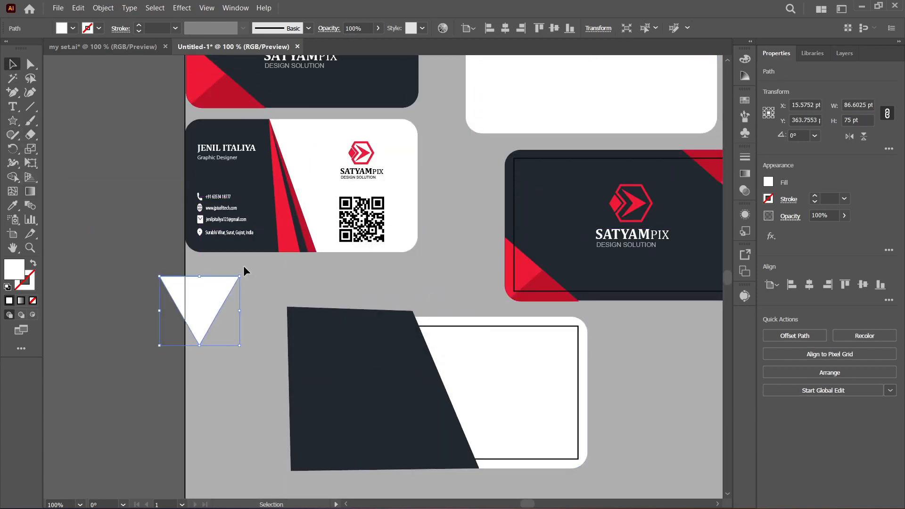
drag(244, 268, 263, 322)
Step: Shift the dark panel slightly right, place the triangle at its upper-right corner and fill it with the dark card accent's darker red
drag(210, 315, 408, 361)
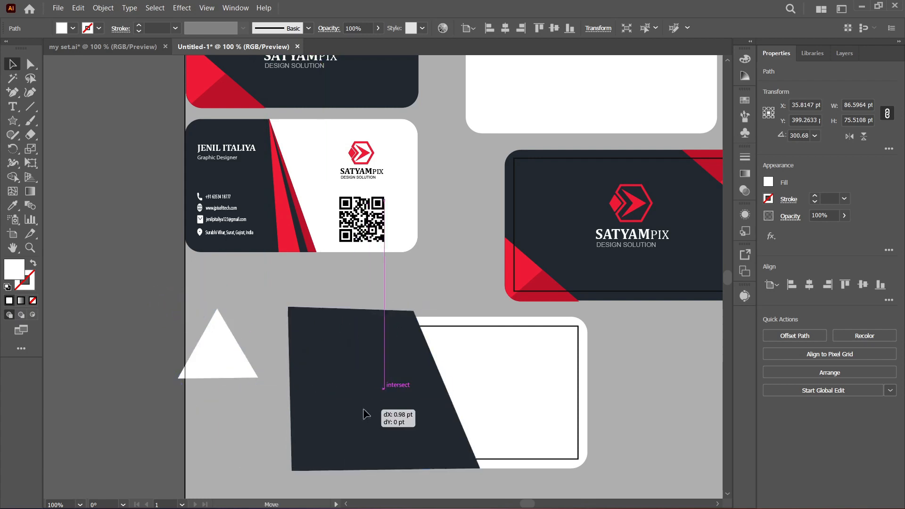
drag(372, 416, 370, 415)
drag(222, 372, 427, 376)
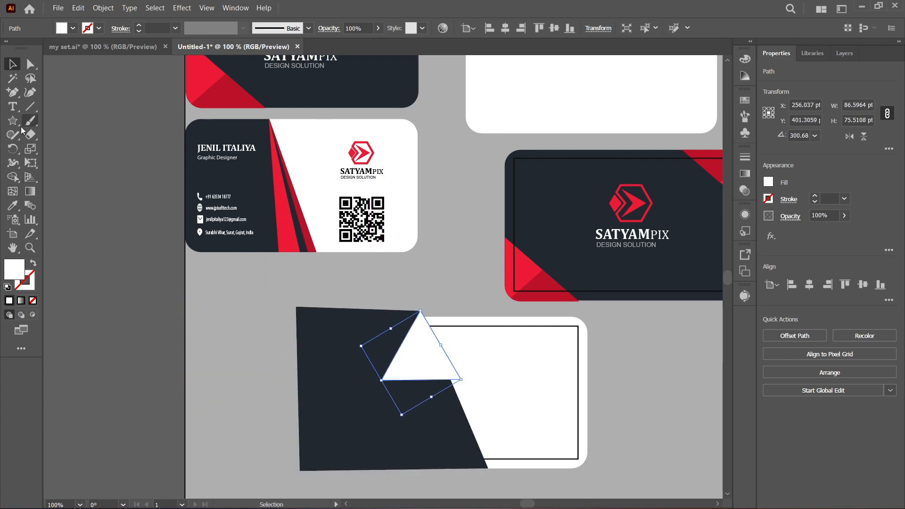
click(536, 279)
Step: Reshape the dark red triangle by its anchor points into a thin stripe along the dark panel's slanted edge
click(30, 65)
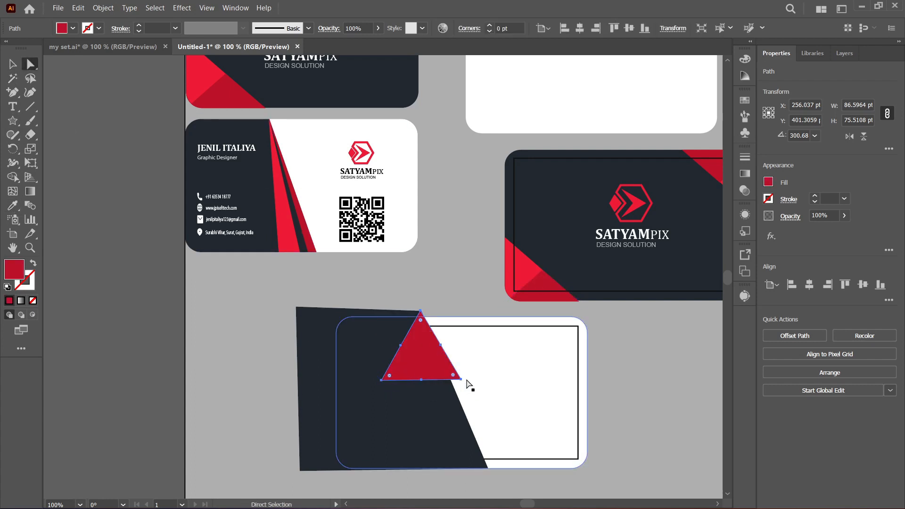
drag(467, 381, 488, 470)
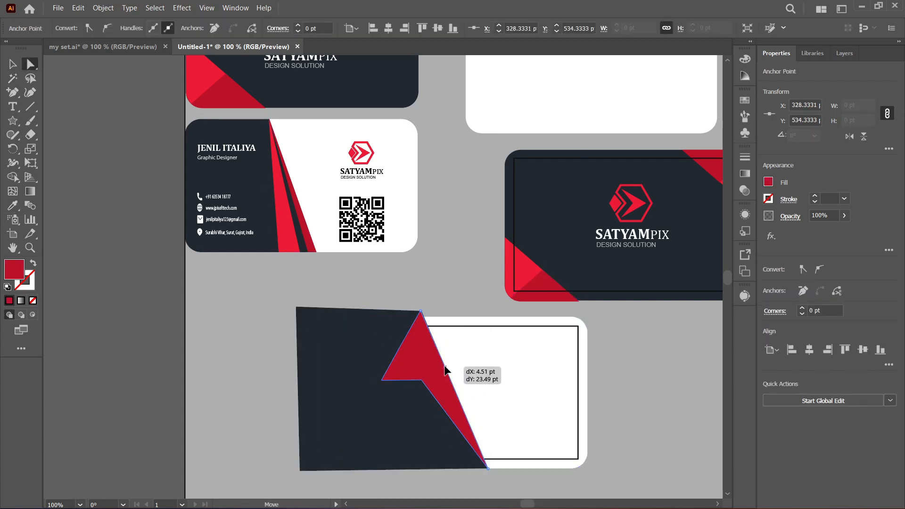
drag(445, 370, 480, 488)
drag(382, 380, 470, 472)
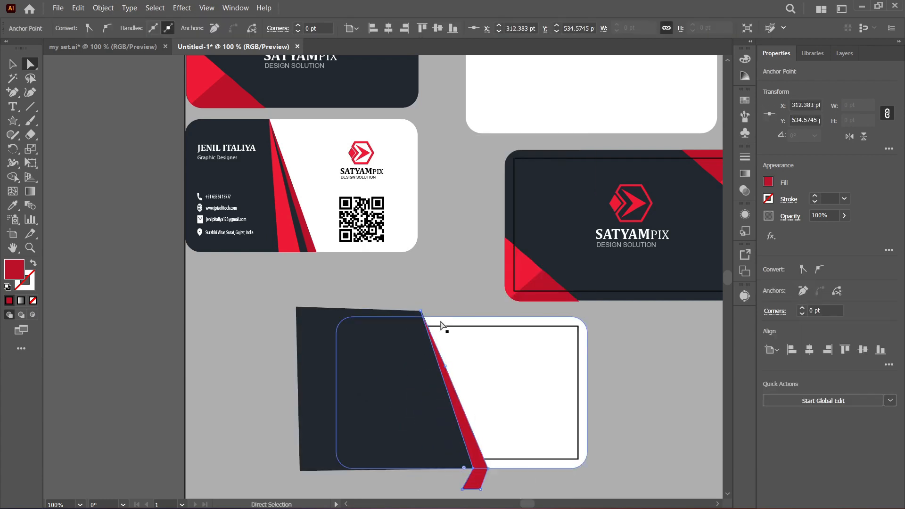
drag(422, 316, 413, 307)
click(463, 289)
scroll(423, 314, up, 5)
click(479, 273)
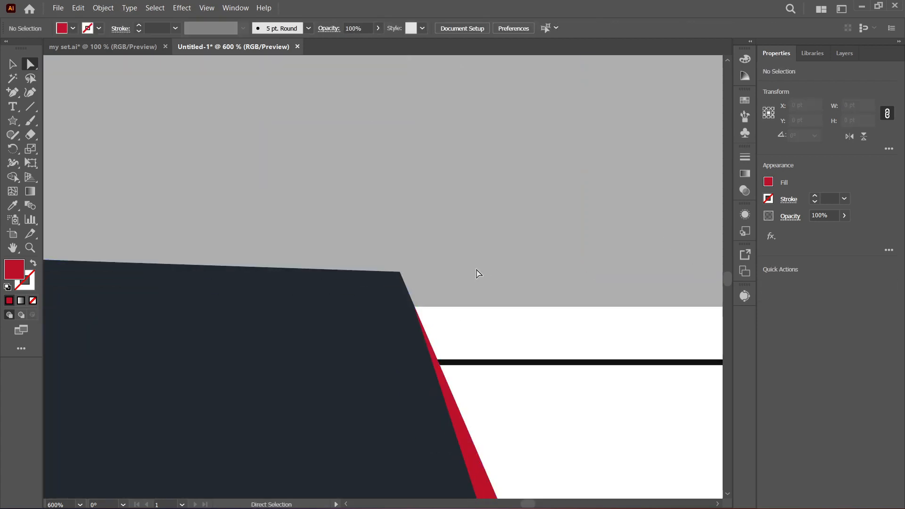
Step: Duplicate the dark red stripe and place the copy to its left, over the dark panel
scroll(477, 273, down, 3)
key(v)
click(539, 284)
drag(514, 224, 492, 227)
scroll(244, 203, down, 1)
scroll(244, 204, down, 1)
right_click(241, 170)
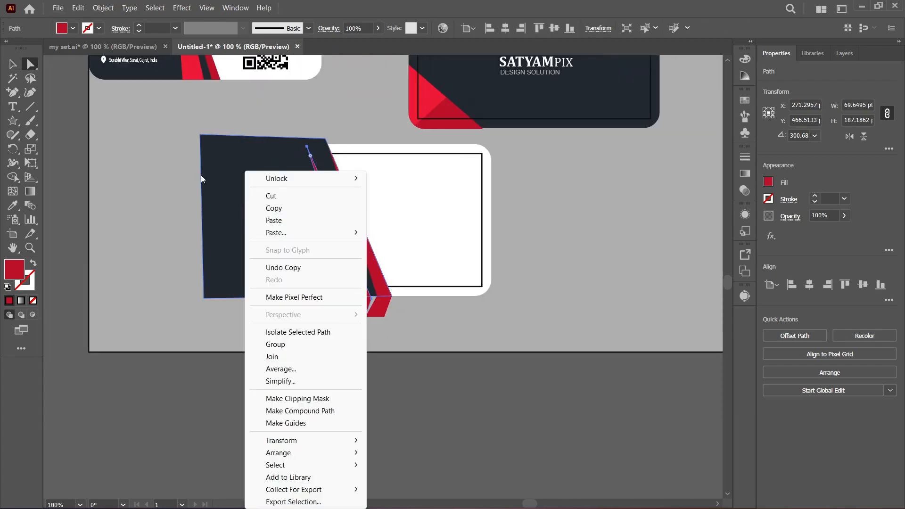
click(162, 170)
scroll(162, 169, down, 1)
scroll(284, 269, up, 2)
click(269, 307)
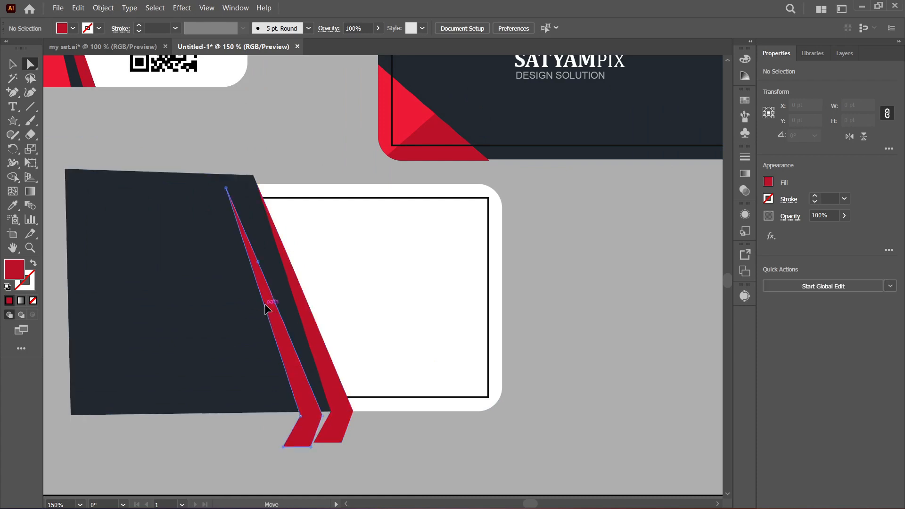
Step: Reshape the copied stripe by its anchor points so it runs from the dark panel's upper corner and widens toward the card's bottom edge
drag(219, 186, 257, 184)
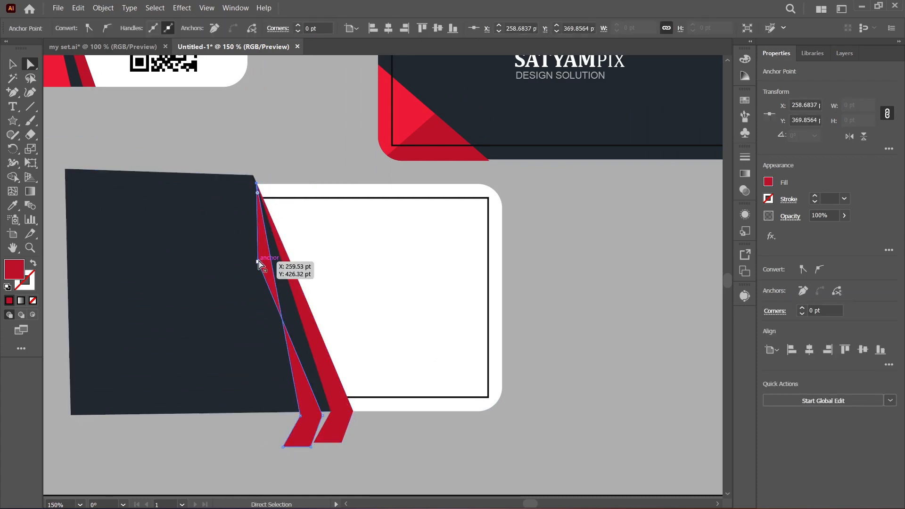
drag(258, 262, 281, 277)
right_click(321, 415)
drag(285, 412, 314, 411)
key(Escape)
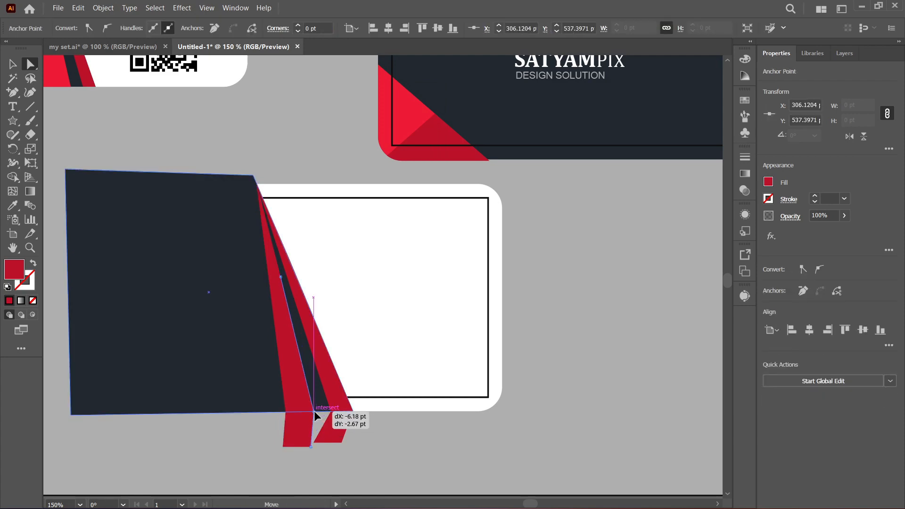
drag(278, 280, 277, 283)
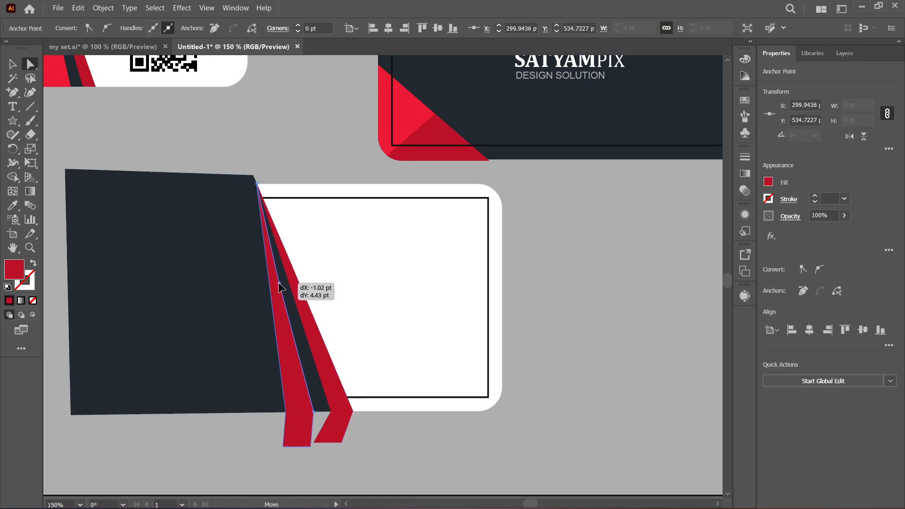
drag(278, 282, 280, 285)
right_click(286, 412)
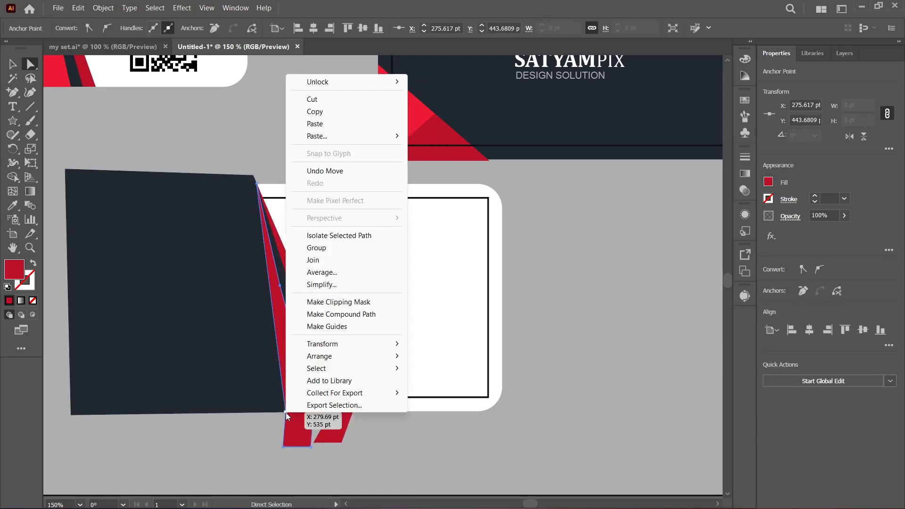
click(286, 412)
click(285, 412)
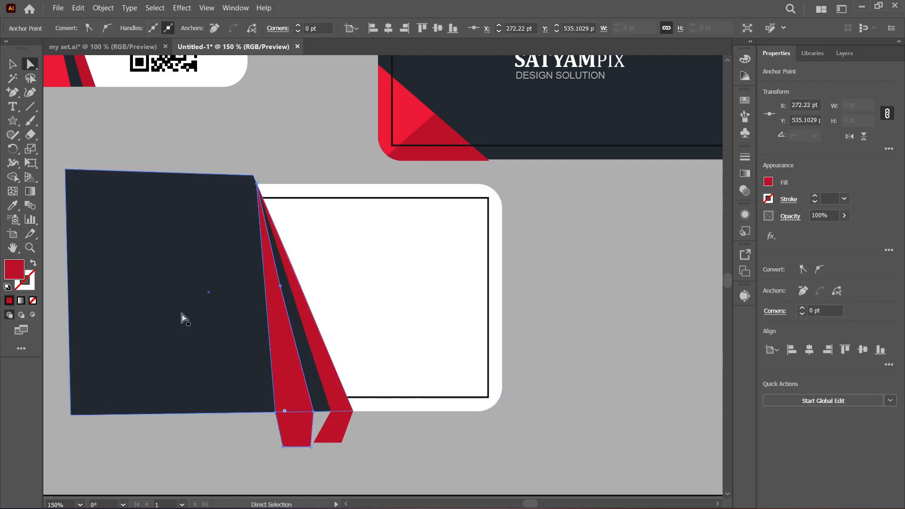
Step: Fill the reshaped stripe with the brighter red used in the front card's corner accents
click(368, 133)
key(v)
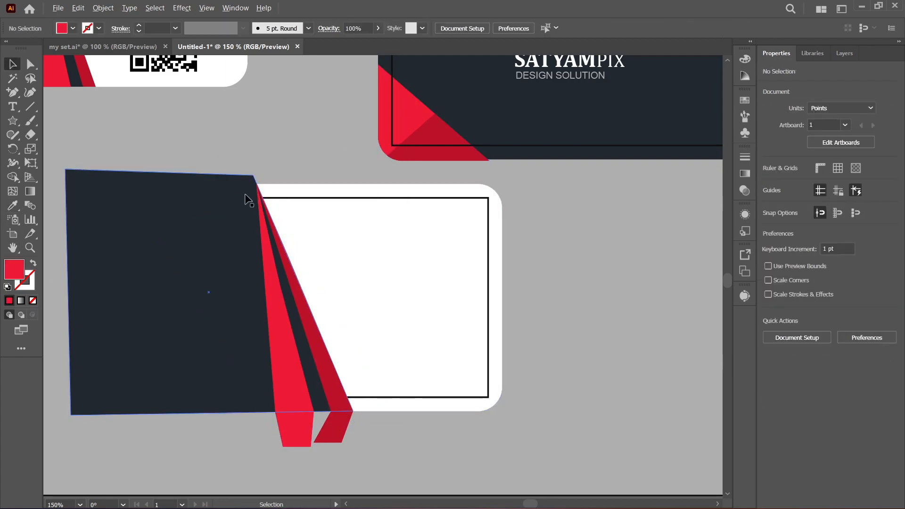
scroll(245, 198, up, 3)
scroll(247, 196, down, 6)
scroll(204, 257, up, 2)
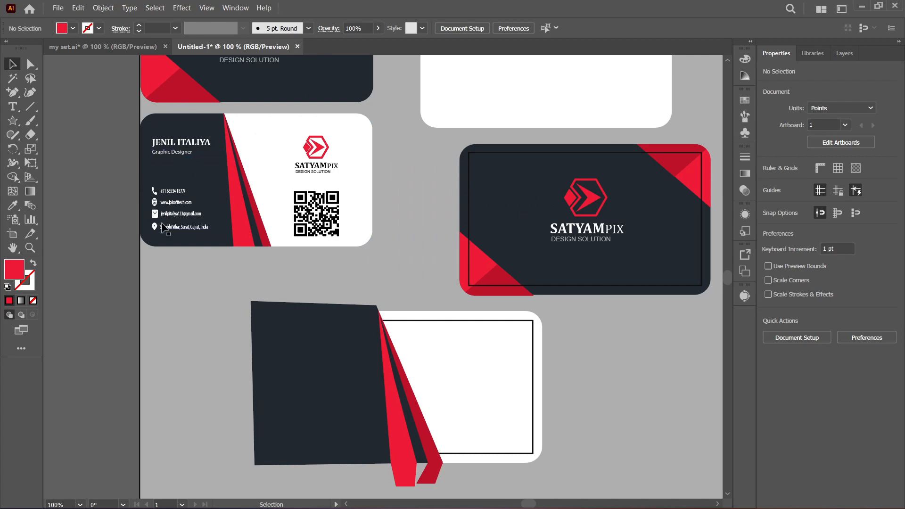
Step: Copy the name, job title, contact lines with icons, logo and QR code from the reference back card onto the new back card
drag(195, 235, 193, 233)
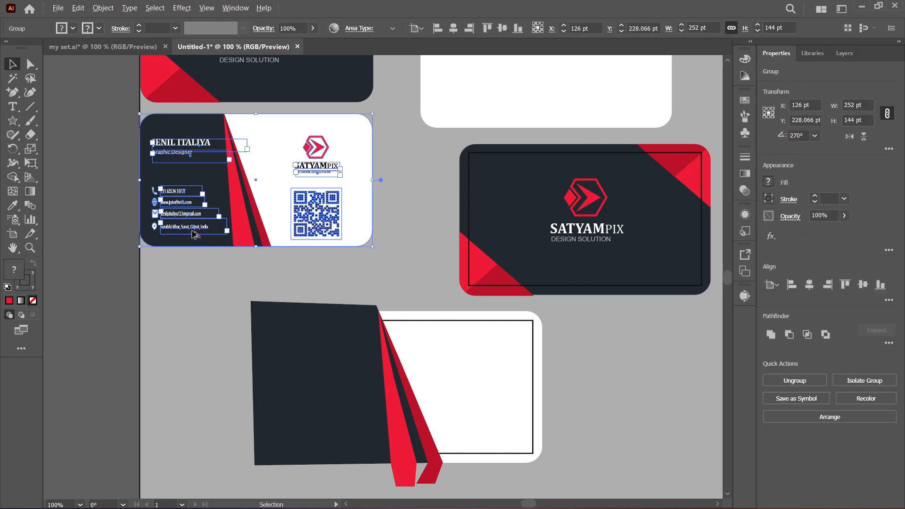
double_click(186, 207)
key(ctrl+a)
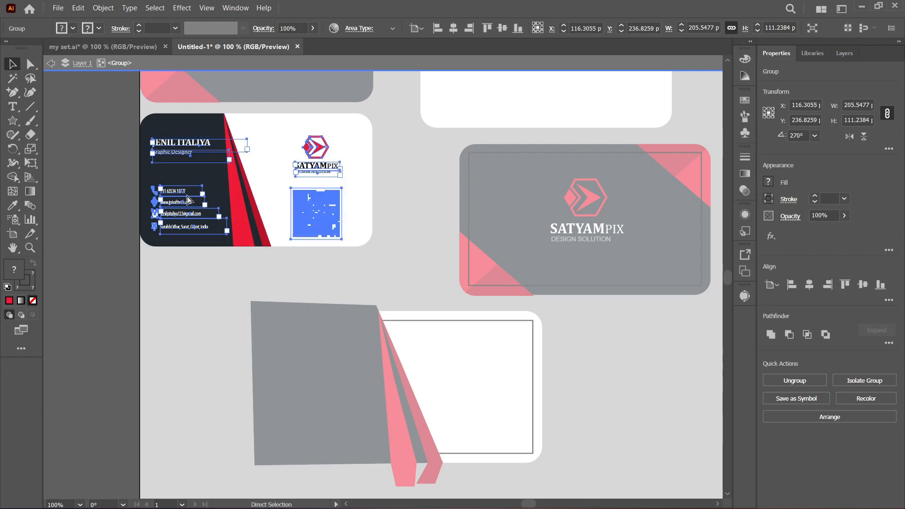
double_click(306, 246)
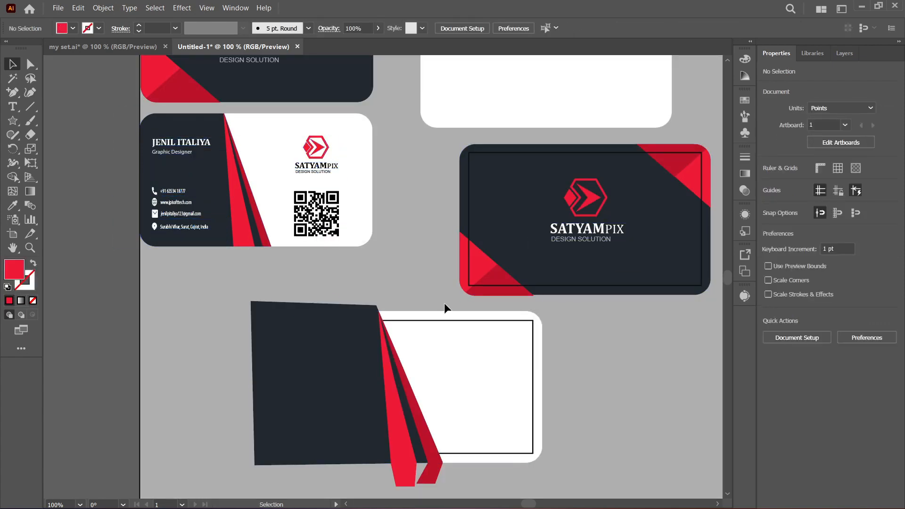
scroll(155, 220, up, 5)
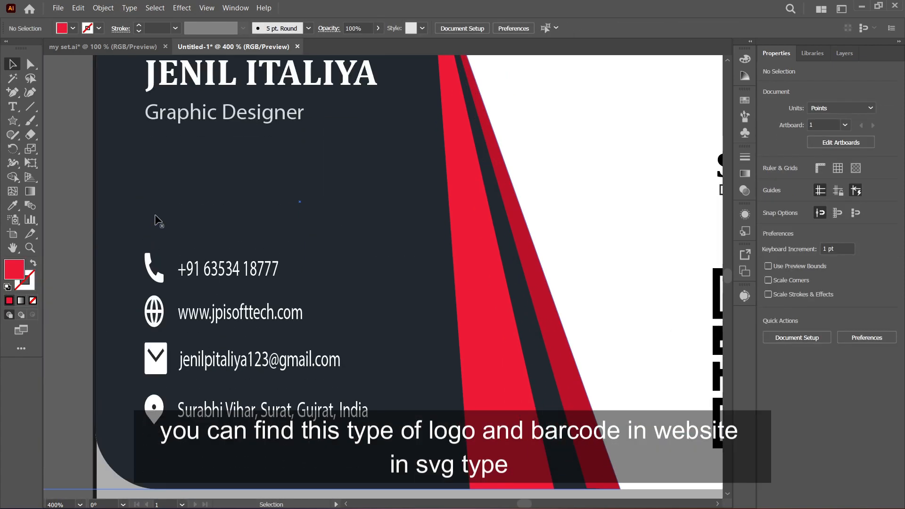
scroll(344, 269, down, 3)
scroll(324, 276, right, 3)
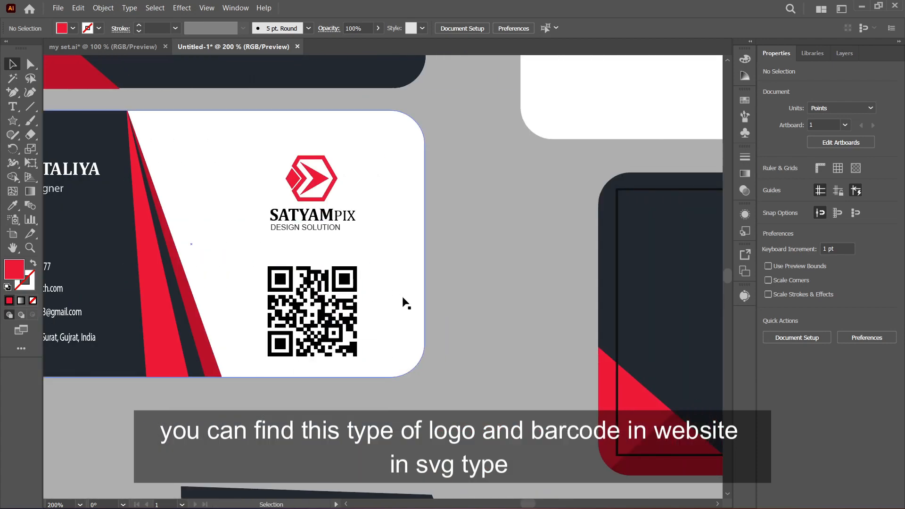
scroll(495, 327, down, 2)
click(612, 313)
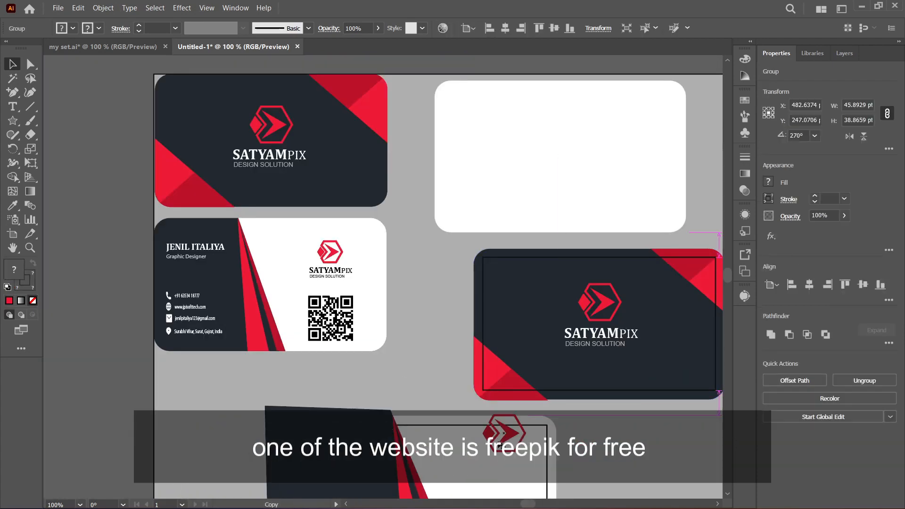
key(ctrl+shift+a)
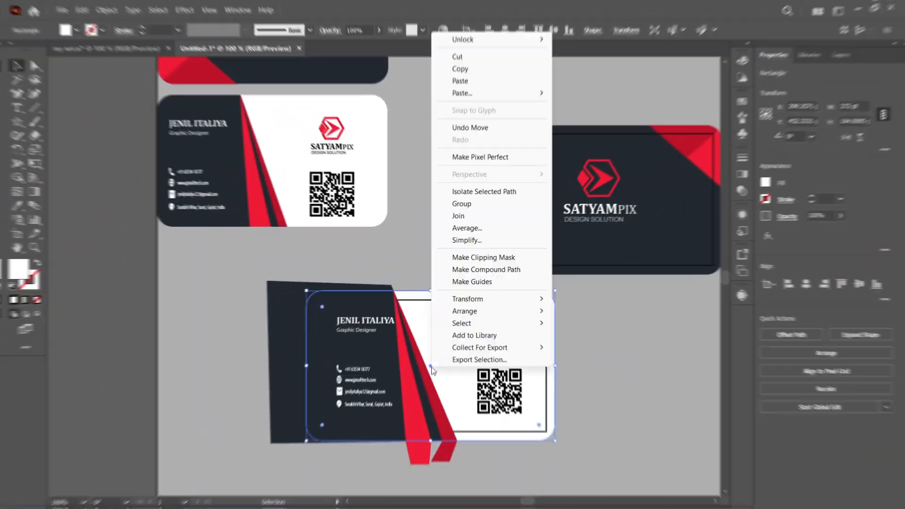
Step: Bring the white rounded card over the back design to the front and use it as a clipping mask for the whole back card
mouse_move(464, 311)
click(589, 312)
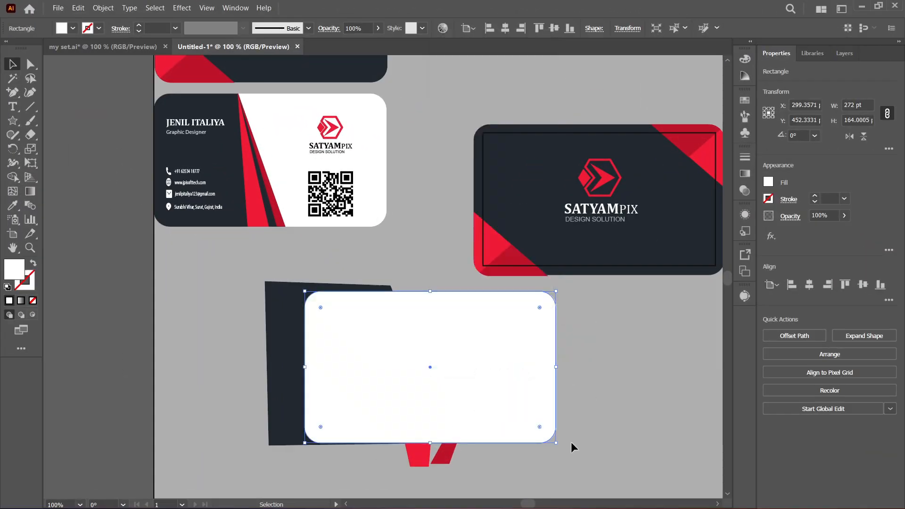
drag(317, 287, 317, 289)
key(ctrl+7)
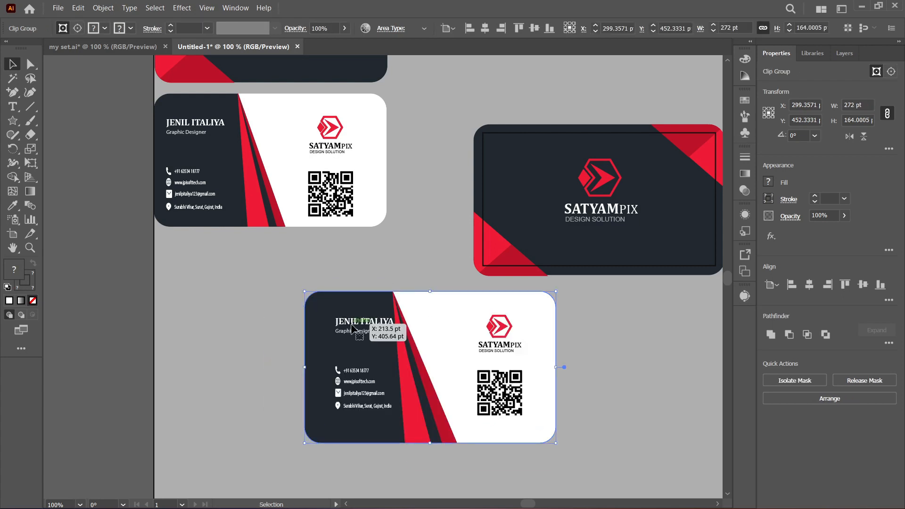
Step: Inside the back card's clip group, enlarge the text, logo and QR code group and spread it toward both side edges of the card
double_click(353, 326)
drag(371, 384, 360, 389)
drag(517, 323, 527, 303)
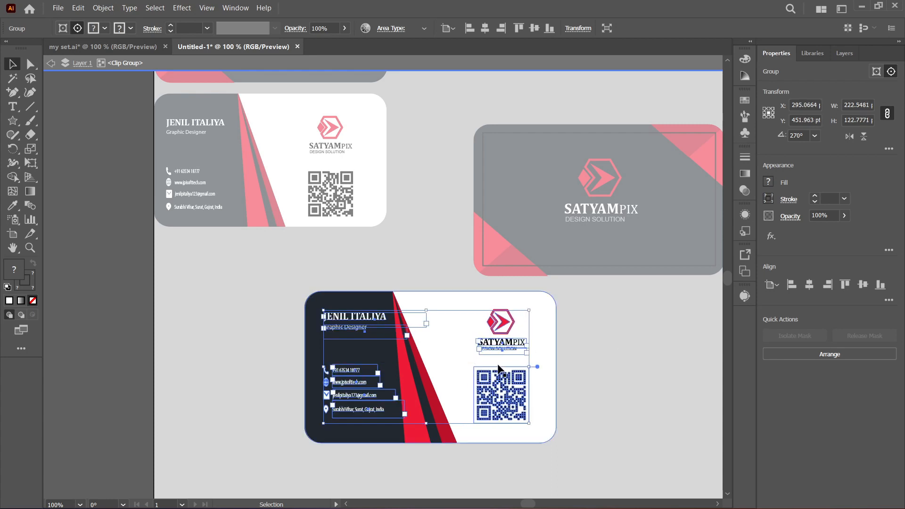
drag(502, 384, 533, 365)
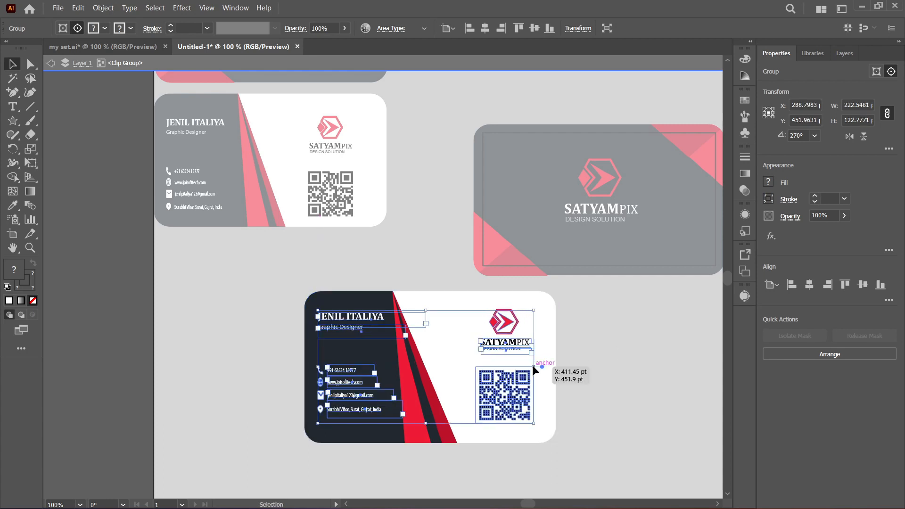
double_click(592, 346)
Step: Unlock and delete the remaining black border rectangles drawn inside the cards
scroll(651, 341, right, 3)
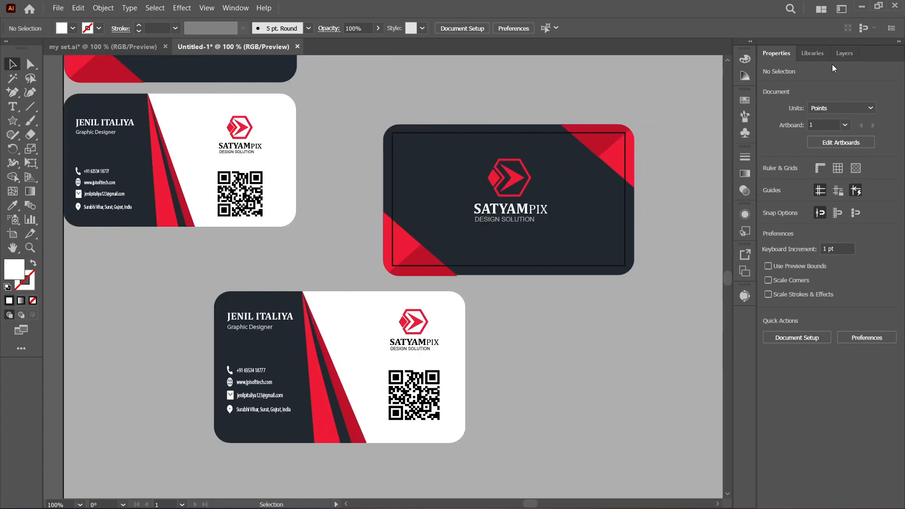
click(845, 52)
click(886, 134)
key(Delete)
click(779, 146)
click(886, 146)
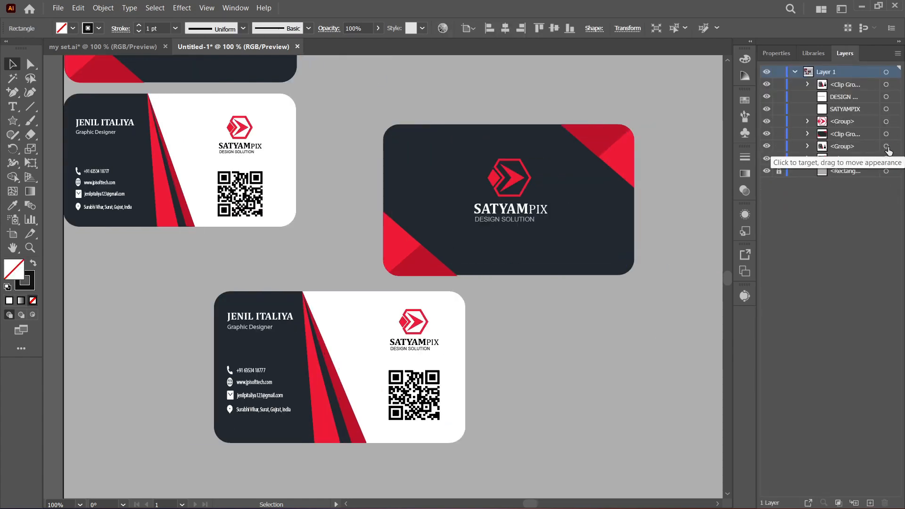
key(Delete)
Step: Isolate the front card's clip group and shift its dark background rectangle vertically to line up with the red corner accents
click(427, 269)
double_click(427, 268)
click(484, 260)
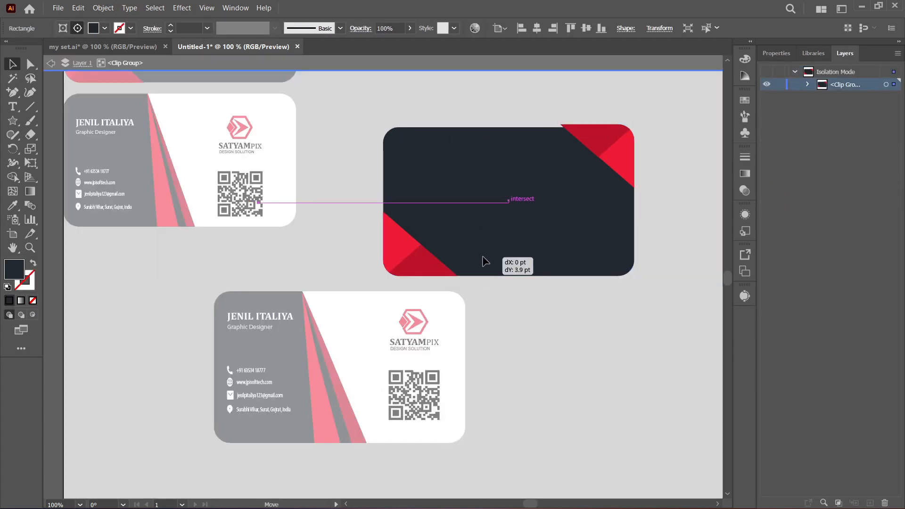
double_click(502, 295)
Step: Delete the two reference cards from the artboard's upper-left area
scroll(502, 294, down, 3)
scroll(350, 311, down, 4)
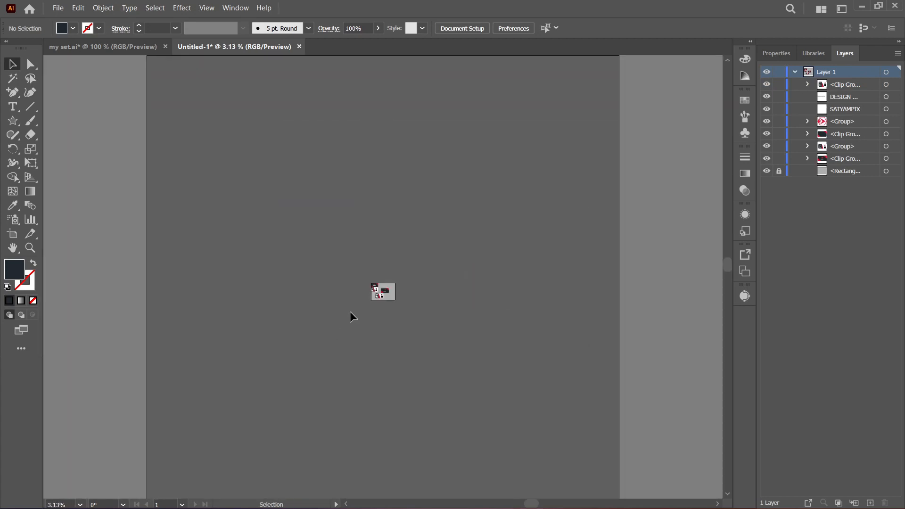
scroll(423, 317, up, 5)
scroll(423, 317, up, 4)
scroll(404, 378, down, 4)
drag(284, 256, 180, 64)
key(Delete)
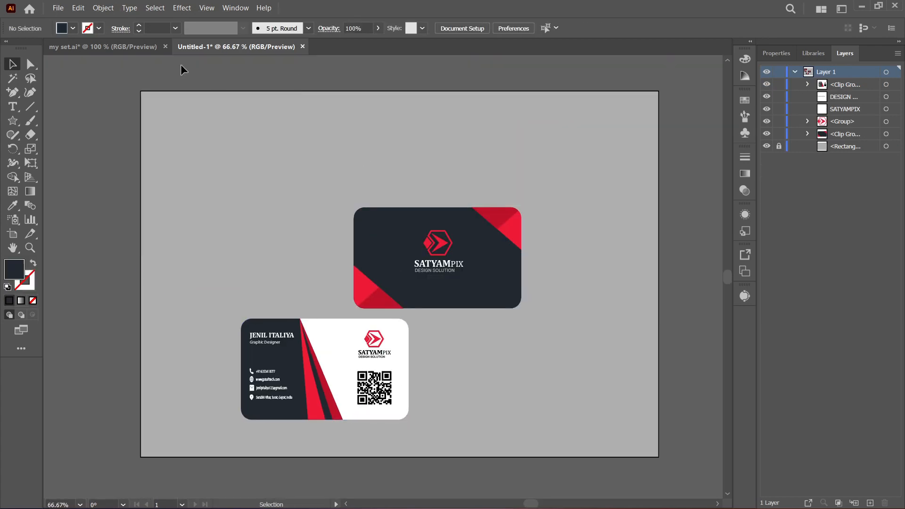
Step: Group each finished card and arrange the front and back side by side on the artboard's upper half
drag(329, 178, 339, 282)
key(ctrl+g)
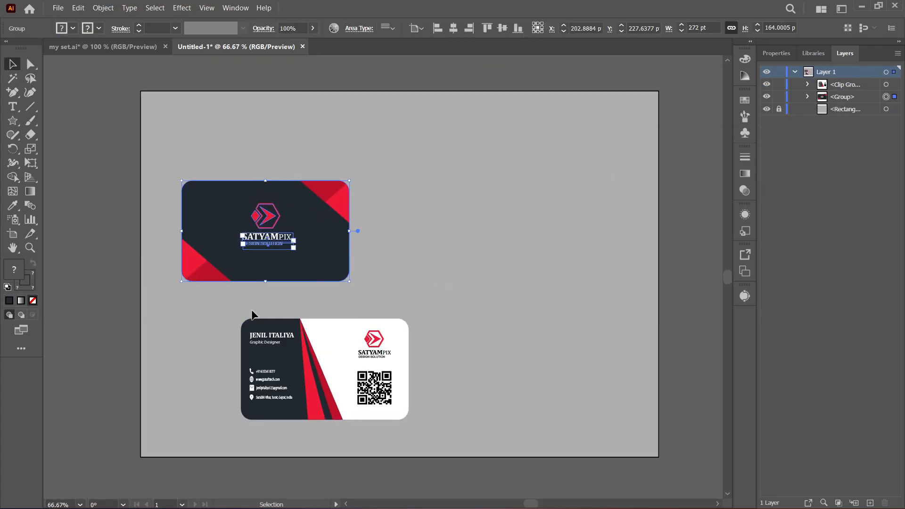
drag(236, 311, 421, 429)
drag(349, 385, 507, 248)
click(632, 244)
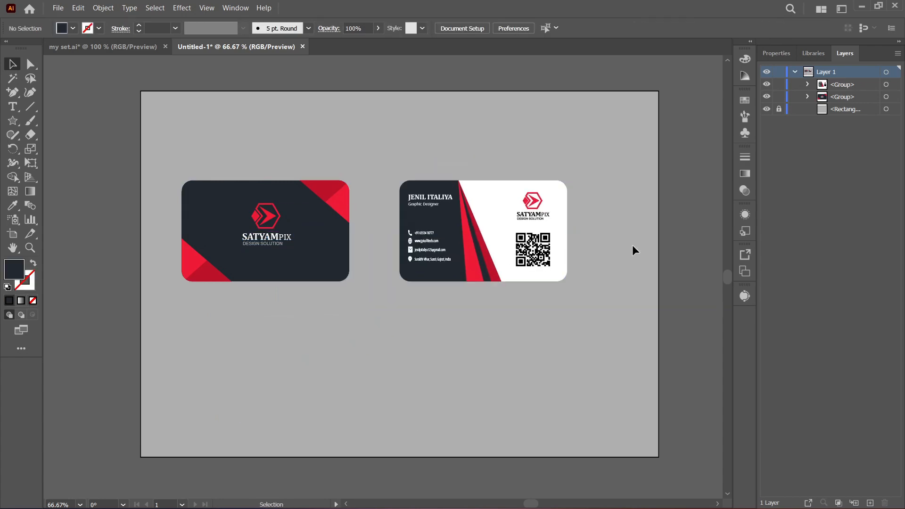